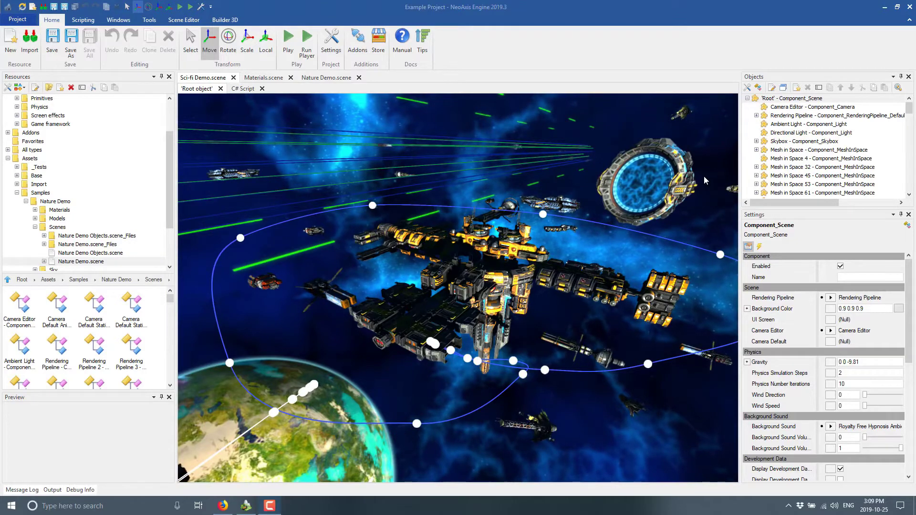
Step: Look around the Sci-fi Demo scene from another angle and review the root scene component's settings
right_drag(691, 208, 390, 421)
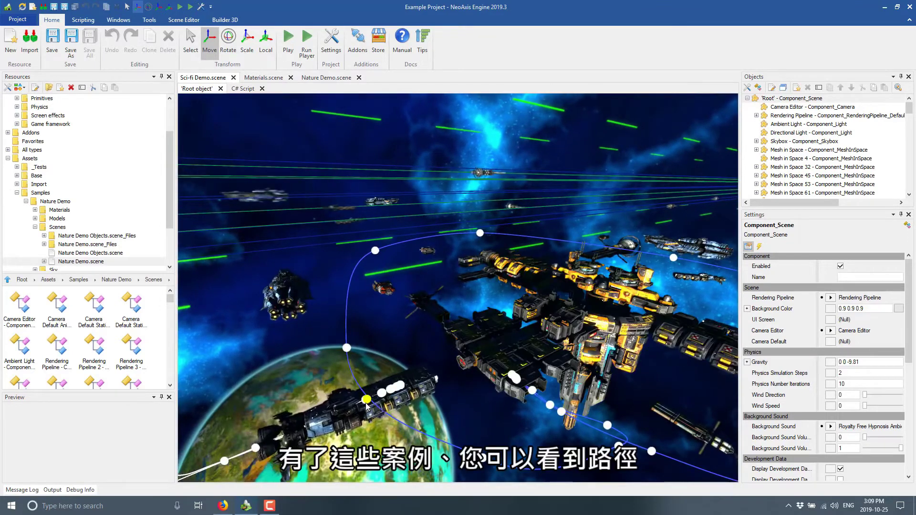
right_drag(494, 301, 513, 298)
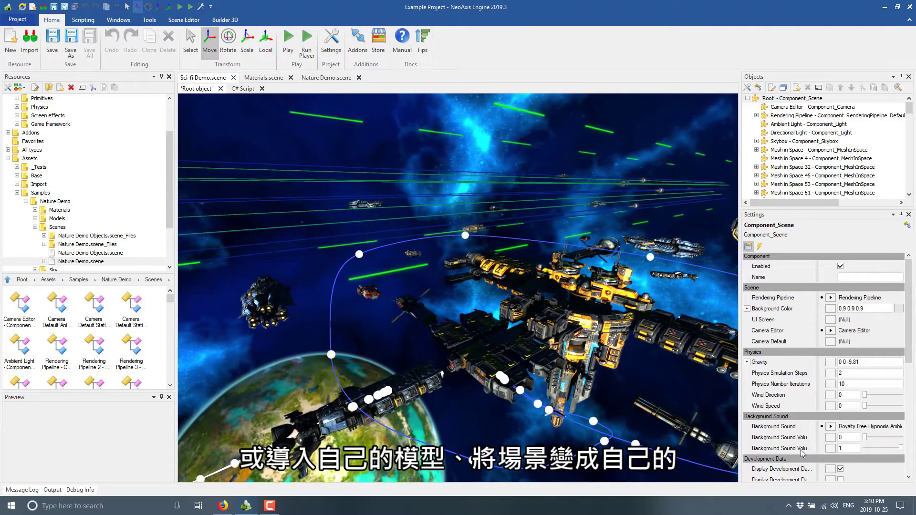
scroll(793, 383, down, 10)
scroll(793, 377, up, 10)
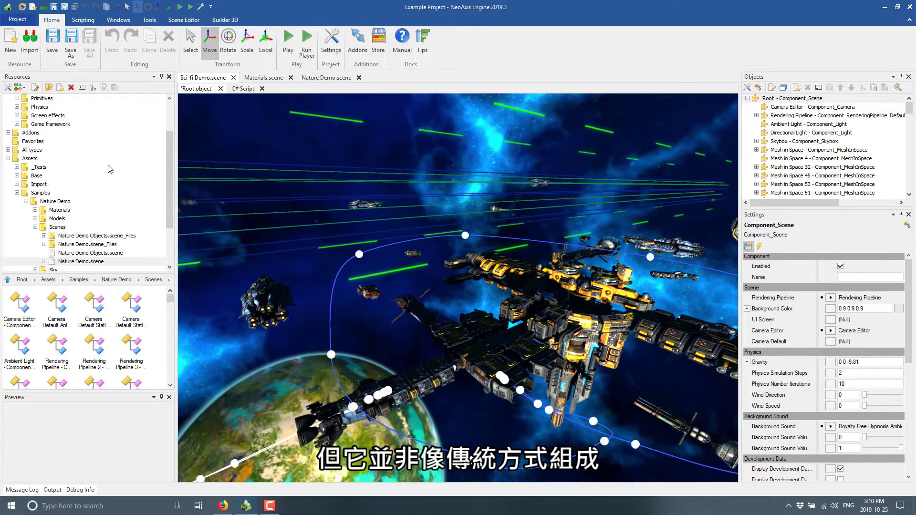
Step: Collapse the Nature Demo sample folder and show the contents of the Sci-fi Demo sample's Models folder
scroll(93, 149, up, 2)
scroll(61, 137, down, 4)
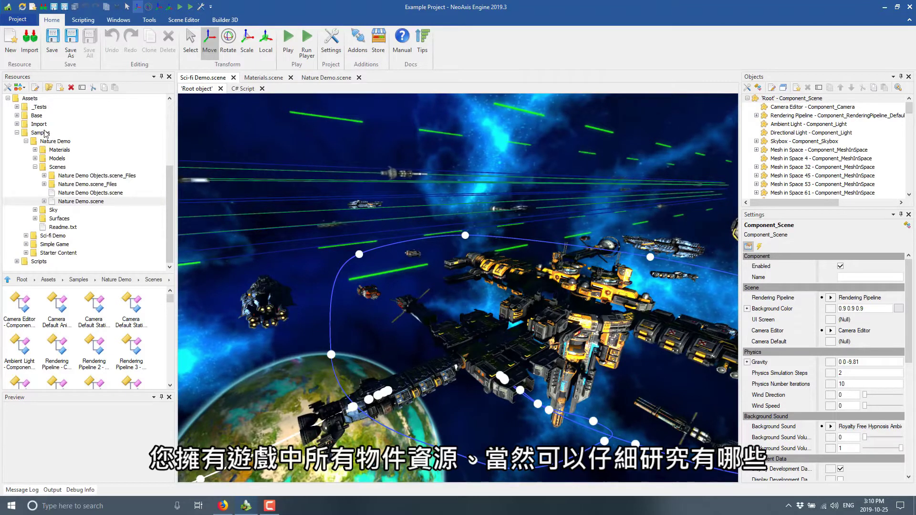
click(25, 140)
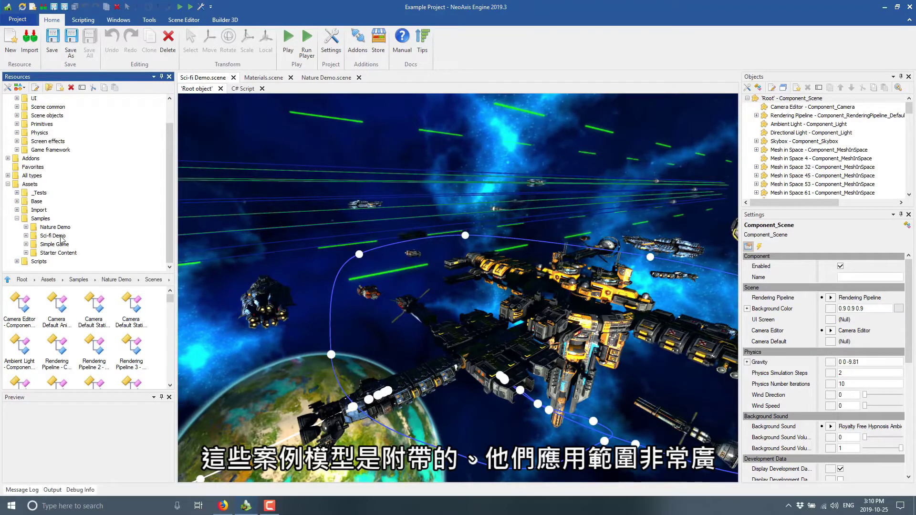
click(26, 236)
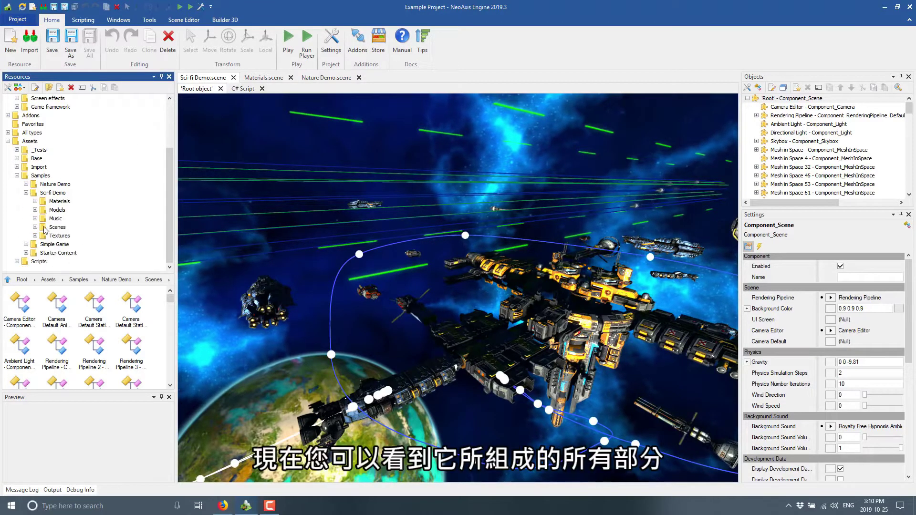
click(48, 210)
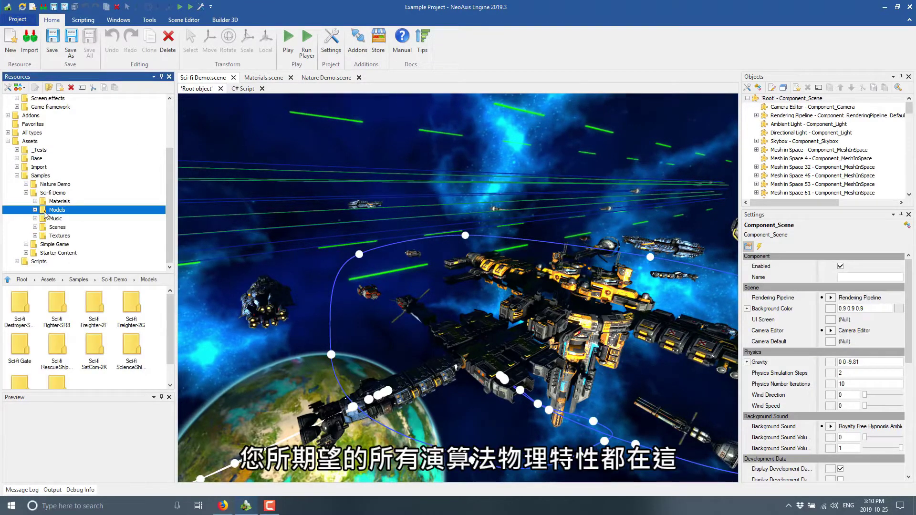
Step: Preview the SF_Fighter-SR8.obj model from the Sci-fi Fighter-SR8 folder of the Sci-fi Demo models
click(35, 218)
click(36, 210)
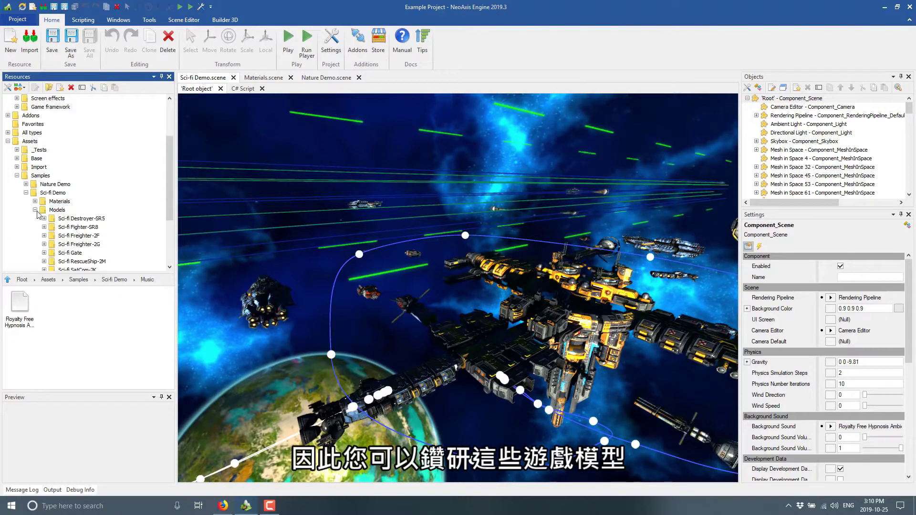
click(77, 227)
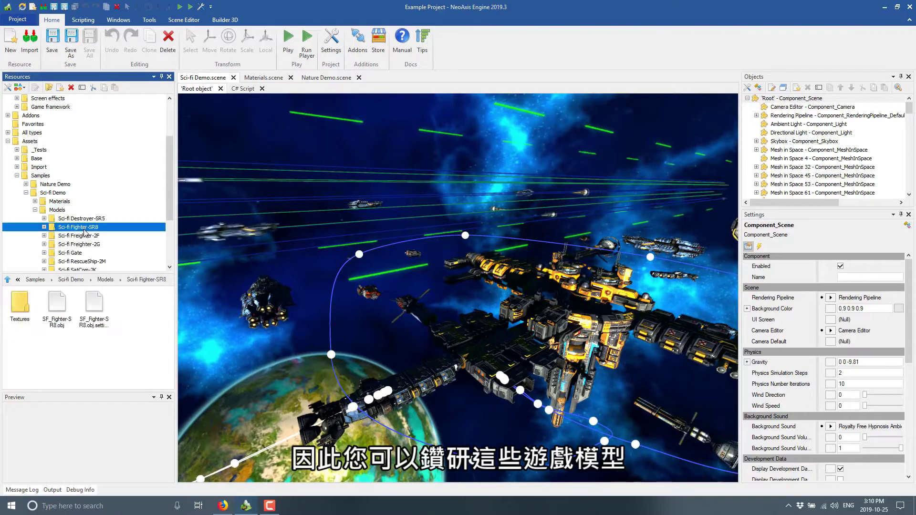
click(60, 310)
scroll(108, 450, up, 5)
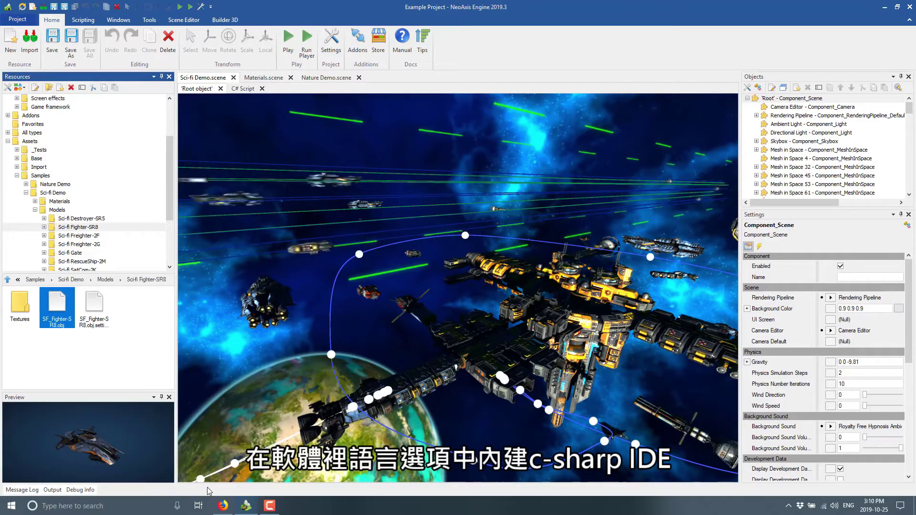
Step: Switch to the Firefox browser and view the NeoAxis Engine 2019.3 website at a larger zoom
click(224, 507)
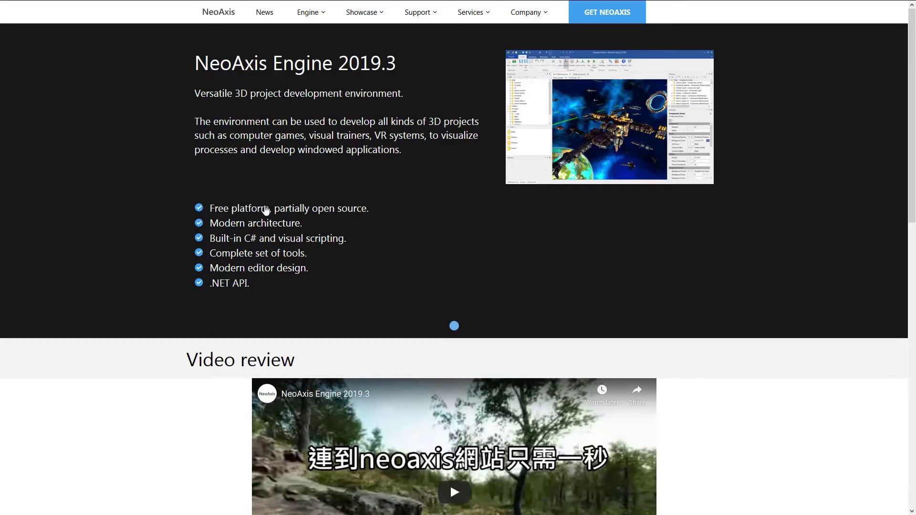
mouse_move(274, 3)
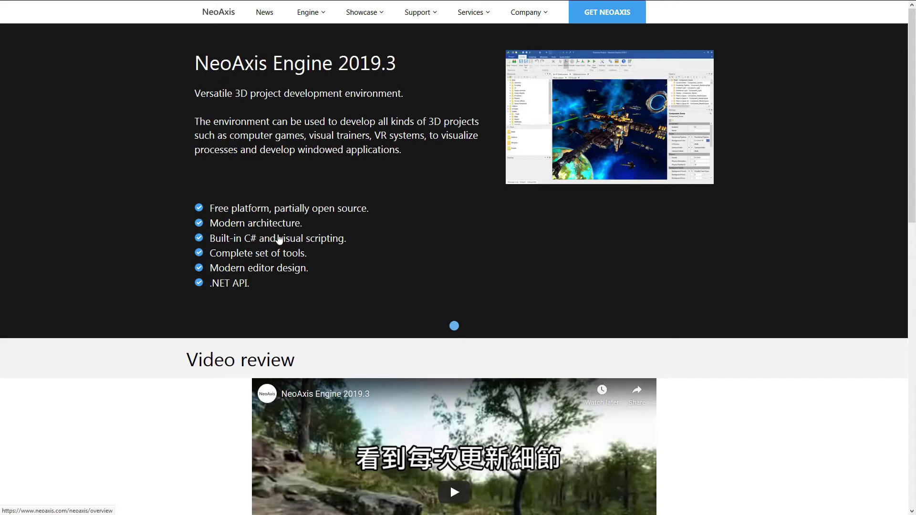
ctrl+scroll(511, 262, up, 2)
ctrl+scroll(511, 262, up, 1)
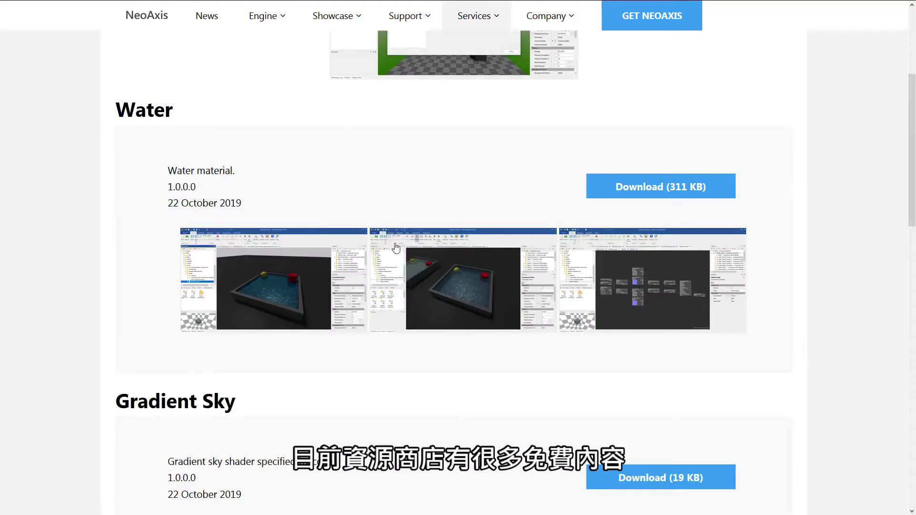
Step: Look through the free content on the NeoAxis store page, from Water down to the 3D Lowpoly Medieval Houses Pack
scroll(396, 247, down, 7)
scroll(395, 247, down, 4)
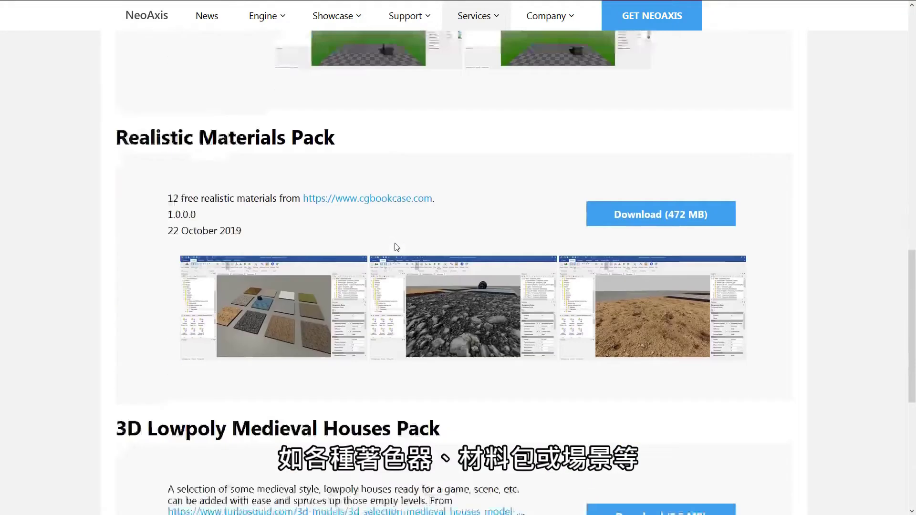
scroll(400, 250, down, 3)
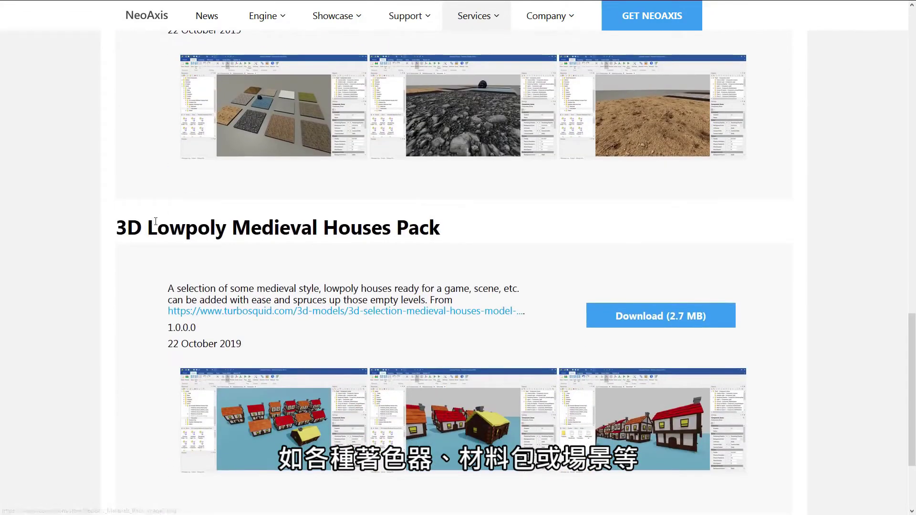
scroll(469, 245, down, 3)
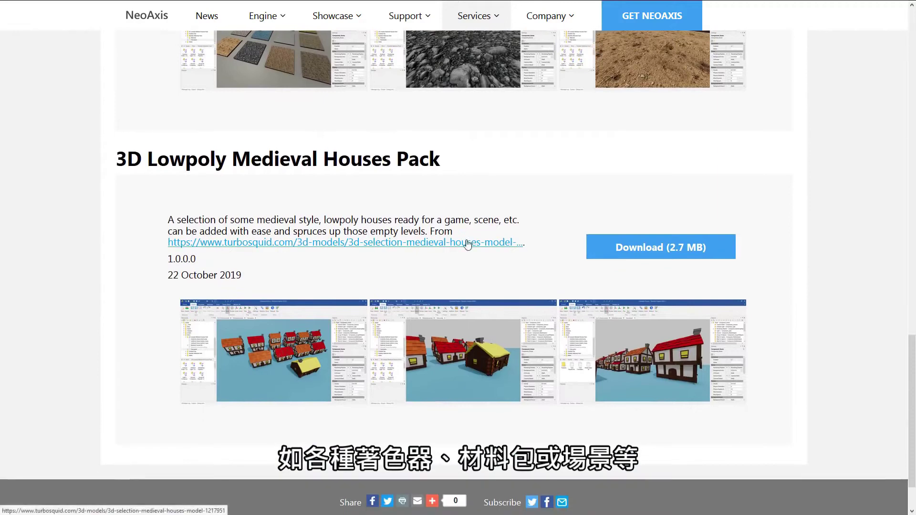
scroll(567, 248, up, 20)
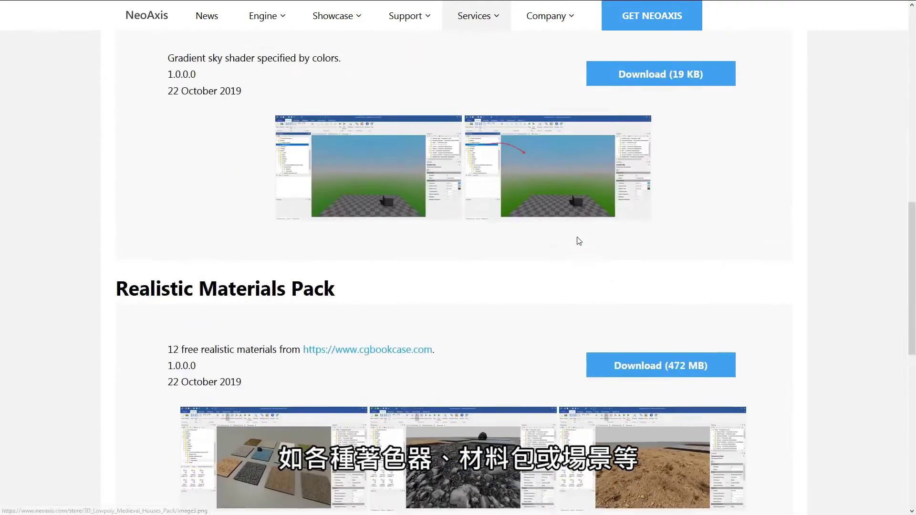
Step: Switch back to NeoAxis Engine, collapse the Sci-fi Demo folder and open Scripting C#.scene from the Starter Content scenes
key(alt+Tab)
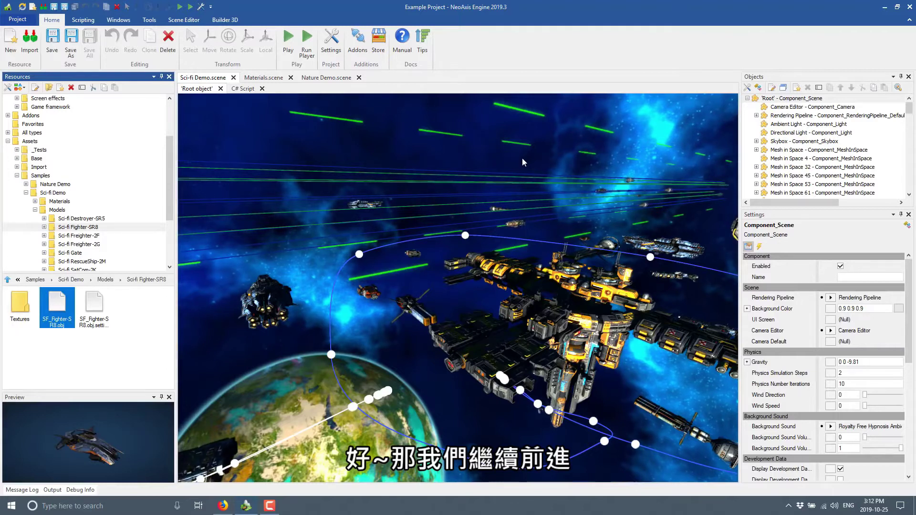
click(36, 210)
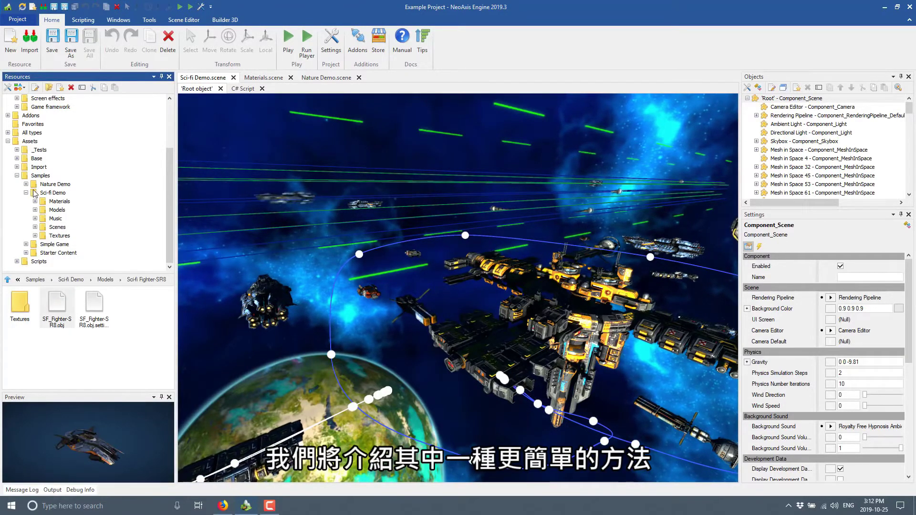
click(26, 193)
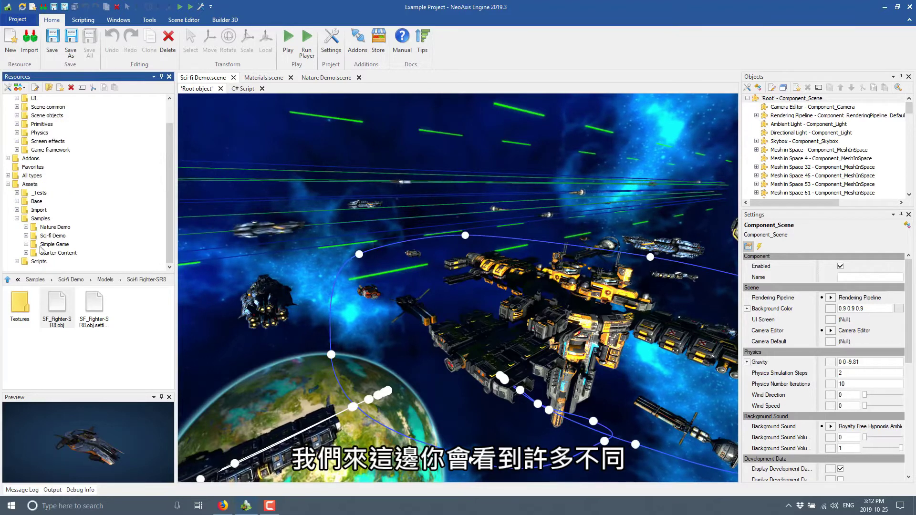
click(25, 253)
click(36, 244)
scroll(40, 245, down, 5)
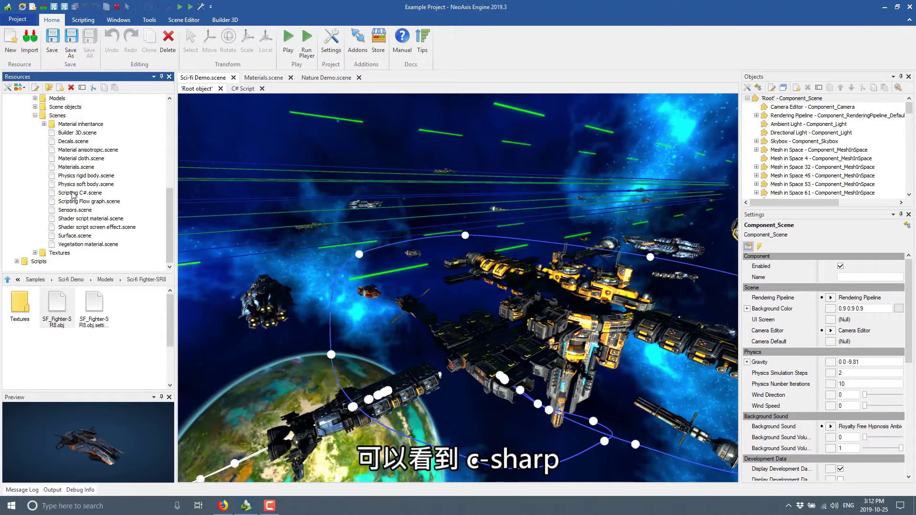
double_click(73, 194)
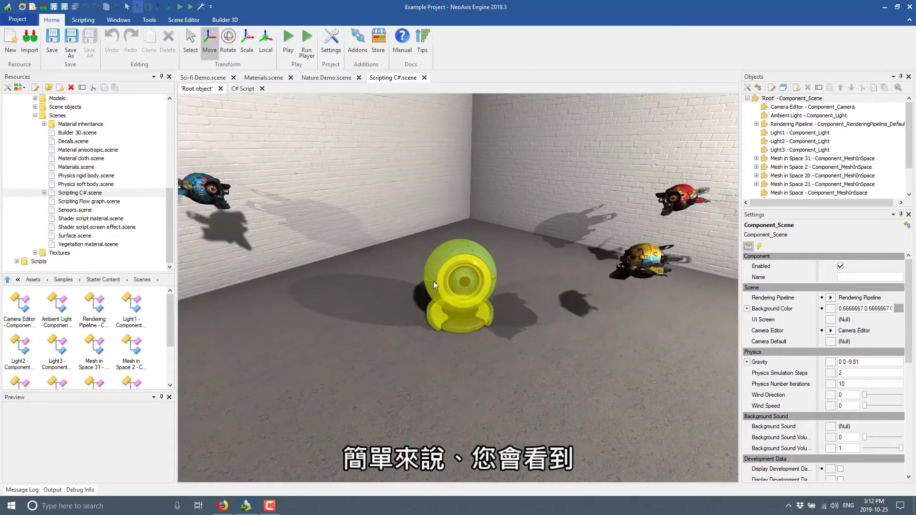
Step: Expand the components of Scripting C#.scene, select its C# Script component and show the script's code
click(44, 193)
scroll(45, 196, down, 3)
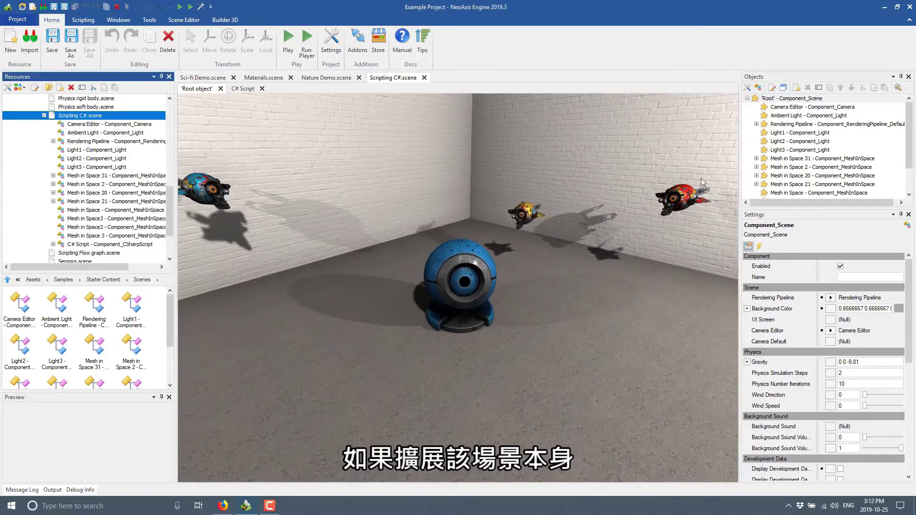
scroll(798, 182, down, 2)
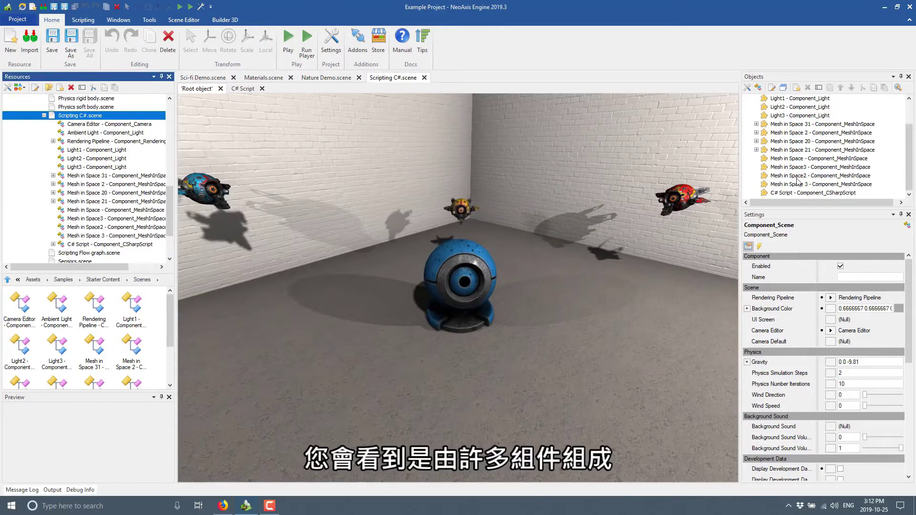
click(783, 194)
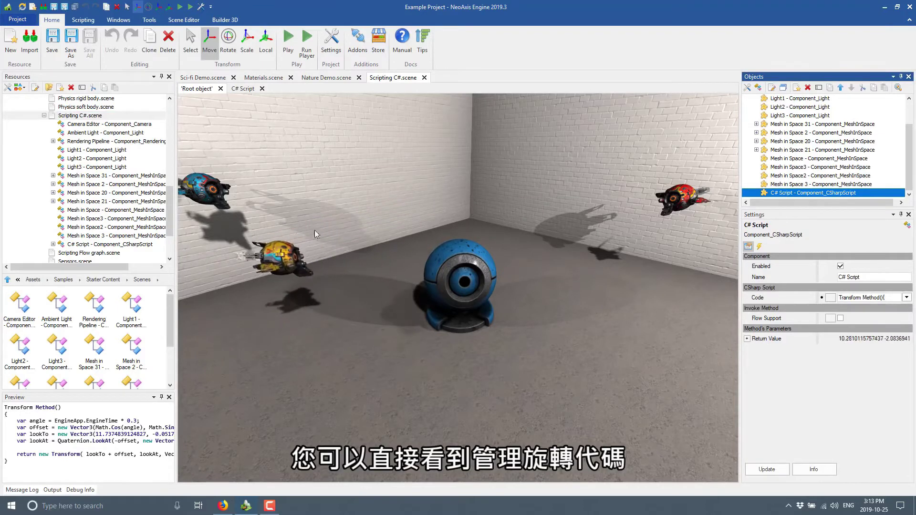
click(244, 90)
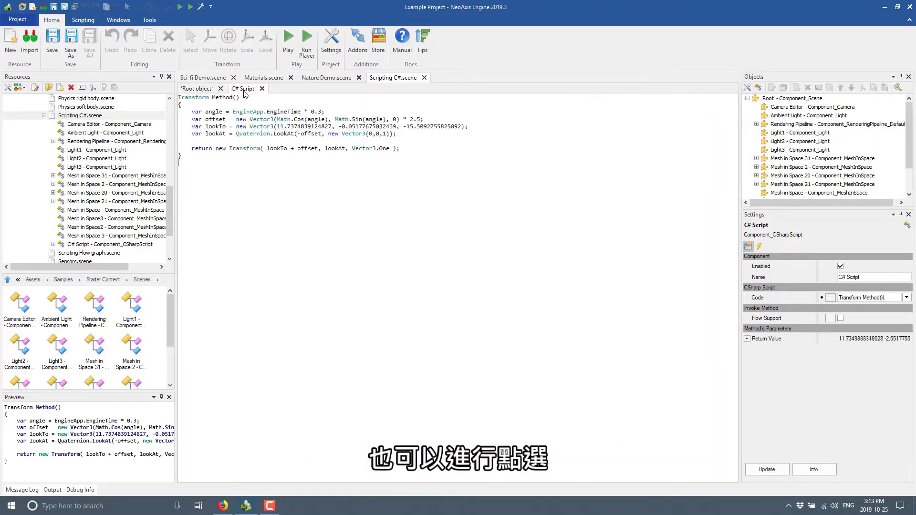
Step: Try code completion by entering "Math." on the blank line above the return statement, and remove the text again
click(387, 141)
text(Math.)
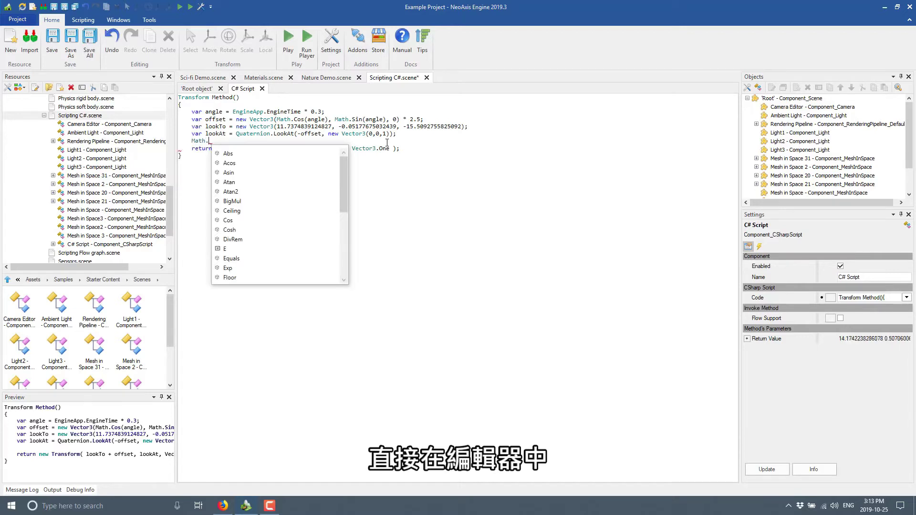
key(shift+Home)
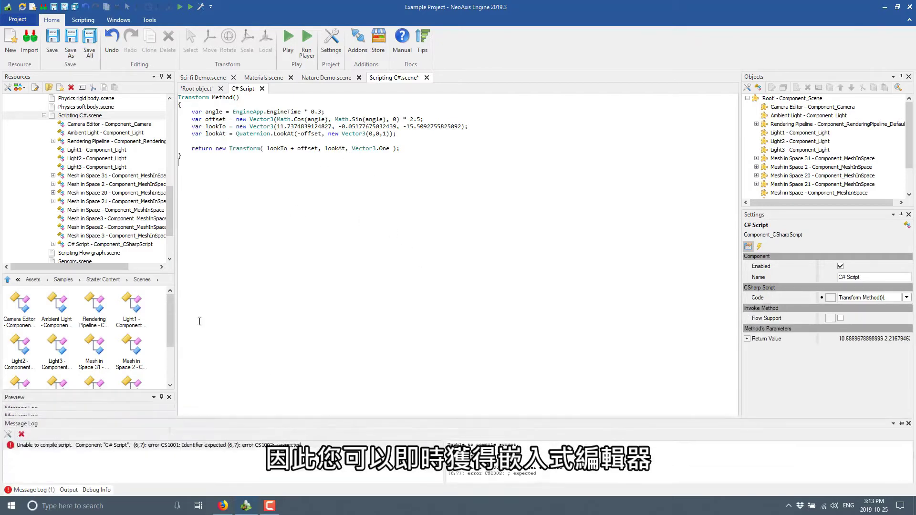
Step: Save the Scripting C# scene, check the script's compile messages in the message log and return to the code
key(ctrl+s)
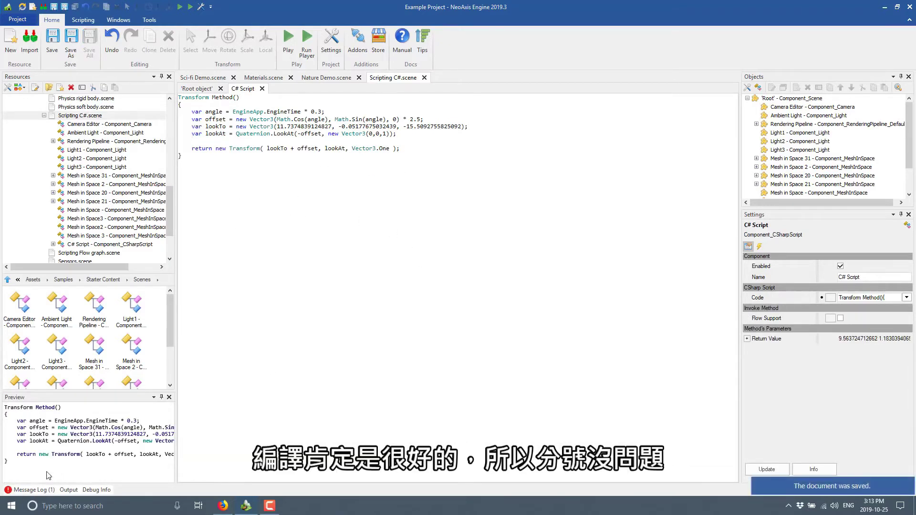
click(24, 490)
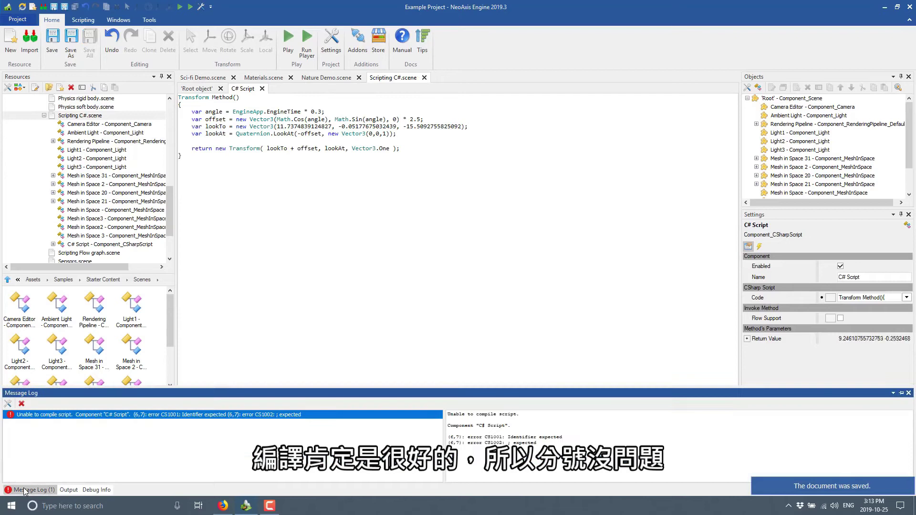
click(280, 216)
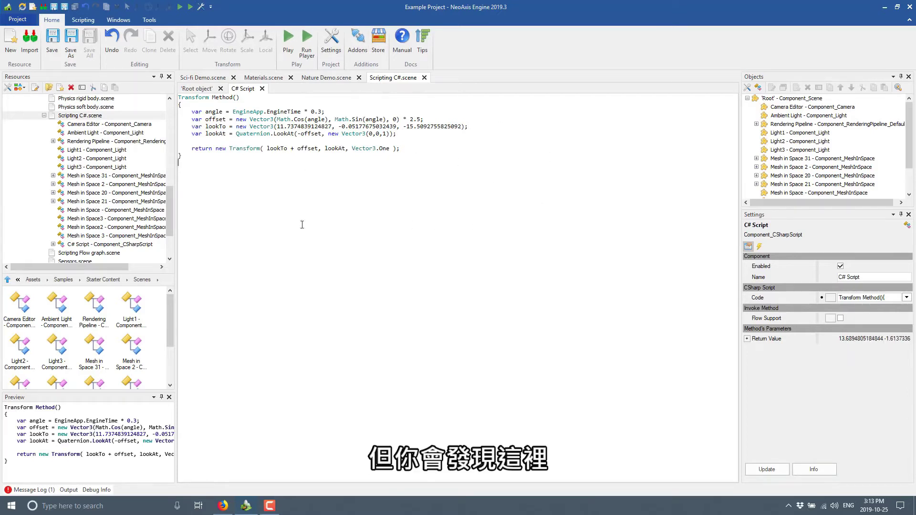
Step: Open Scripting Flow graph.scene from the Starter Content scenes
scroll(101, 165, up, 3)
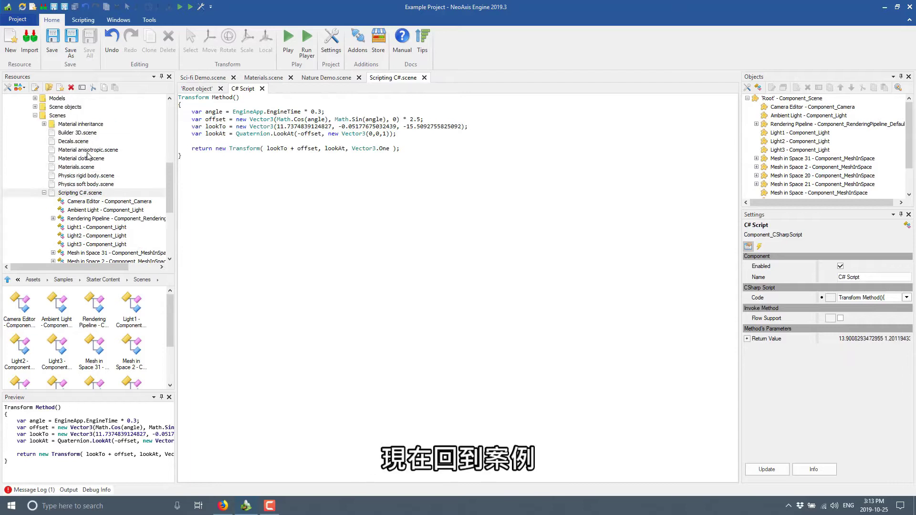
scroll(86, 163, down, 3)
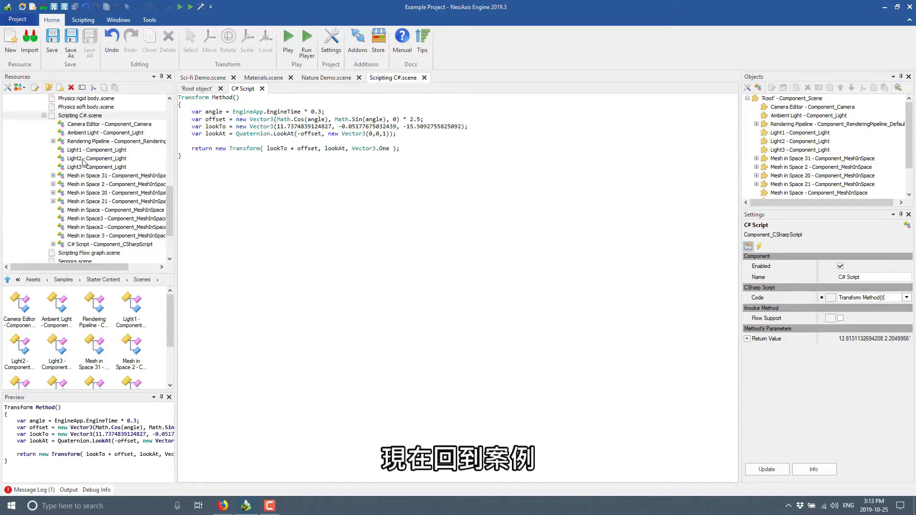
scroll(76, 162, down, 2)
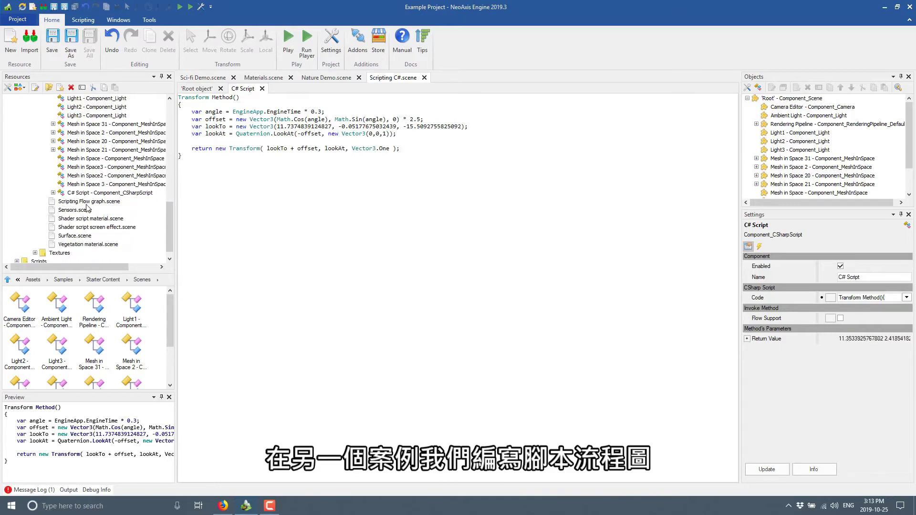
double_click(72, 203)
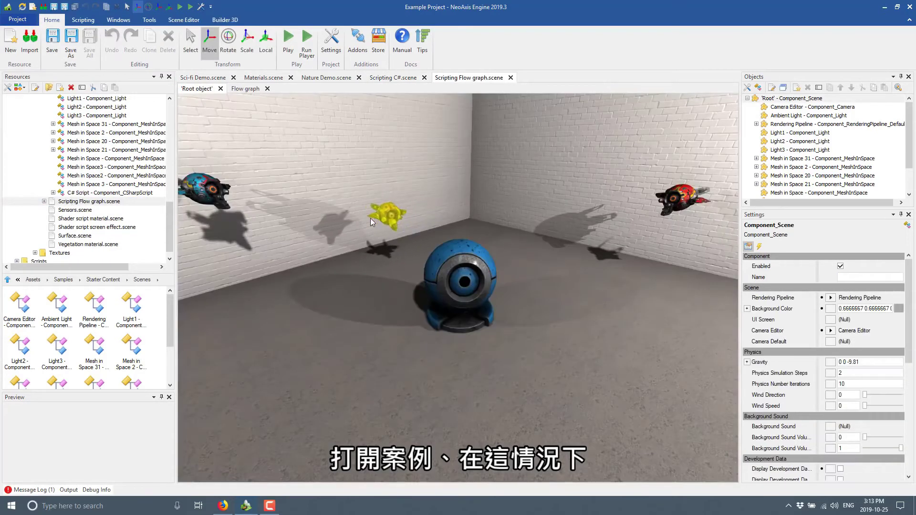
Step: Select the moving yellow drone mesh, find the scene's GetObjectTransform method and show its flow graph
click(371, 219)
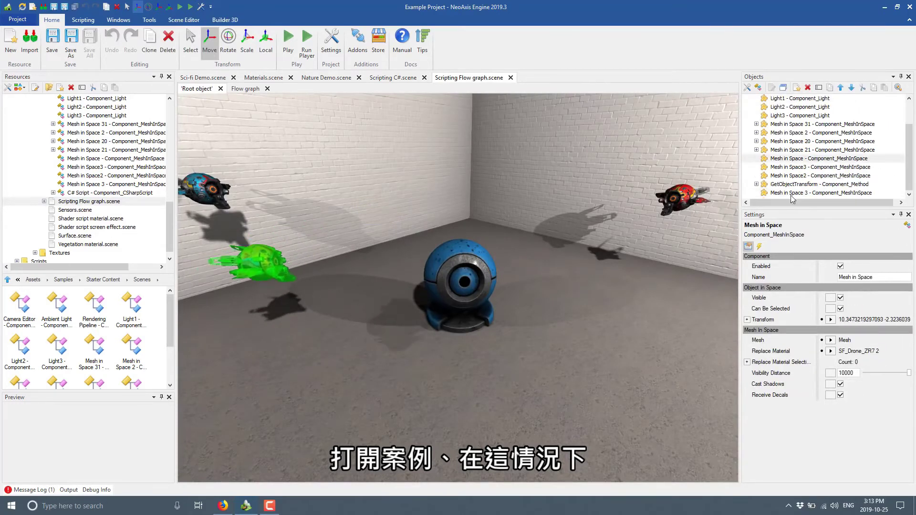
scroll(793, 197, up, 2)
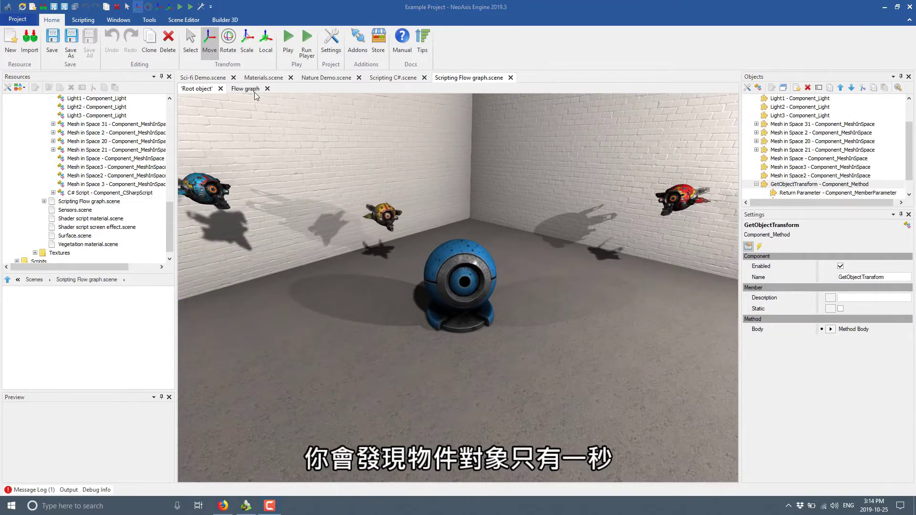
click(248, 89)
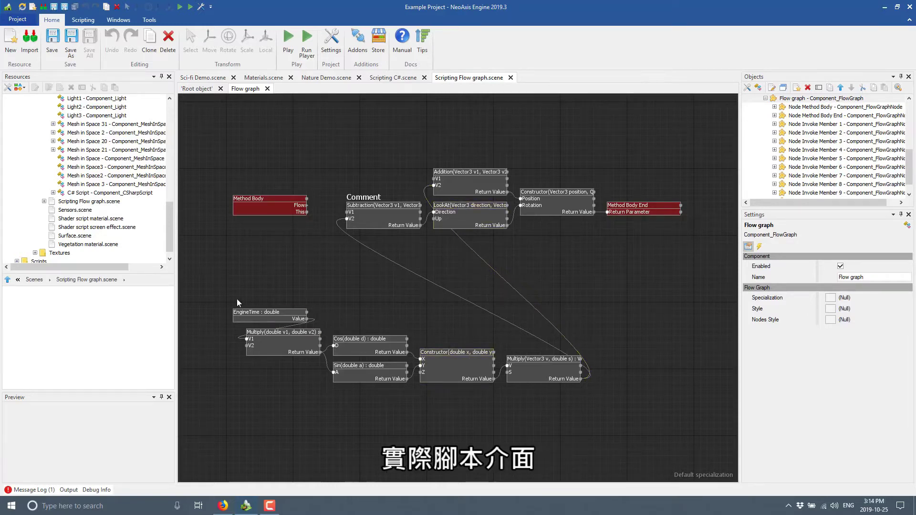
Step: Move the EngineTime node up and away from the Multiply node, and inspect the Body reference of the Method Body End node
drag(255, 313, 221, 279)
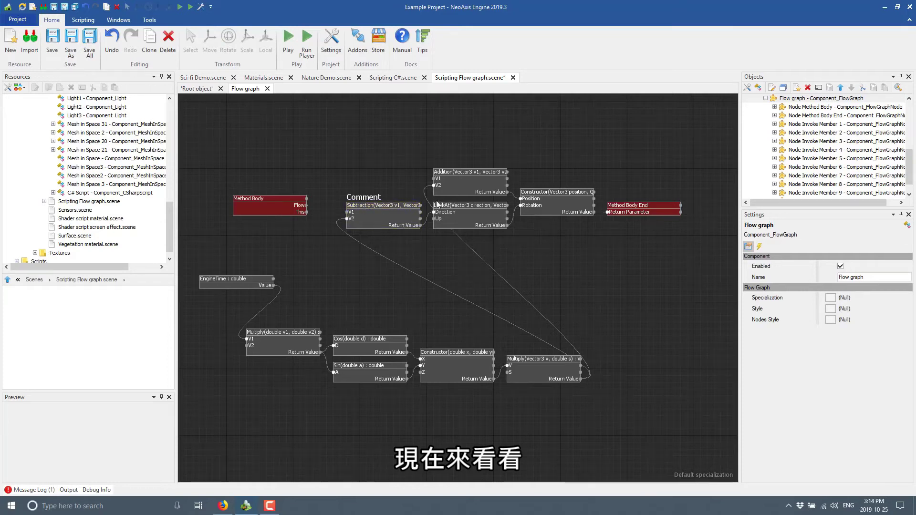
click(632, 206)
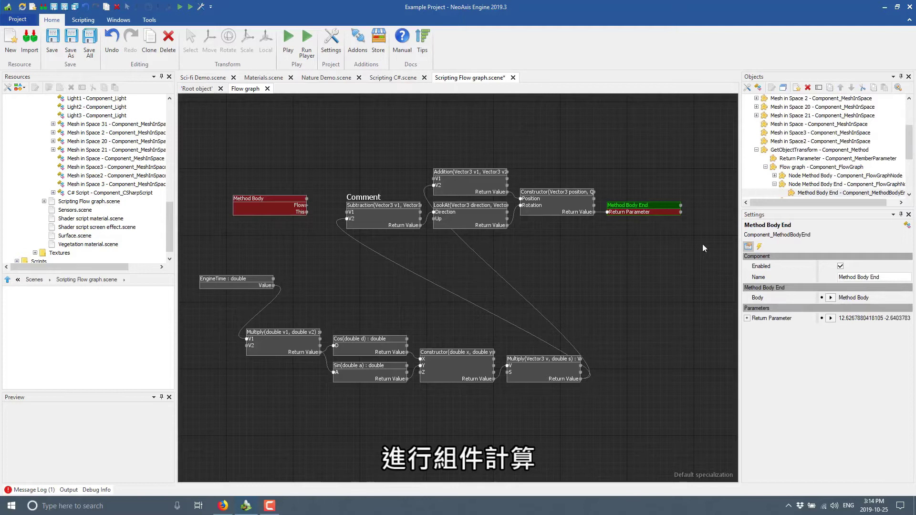
click(831, 298)
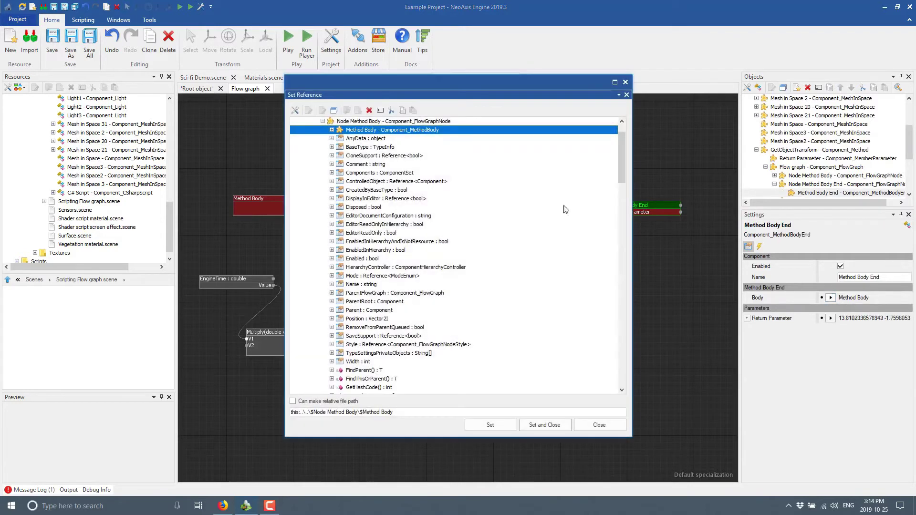
click(333, 130)
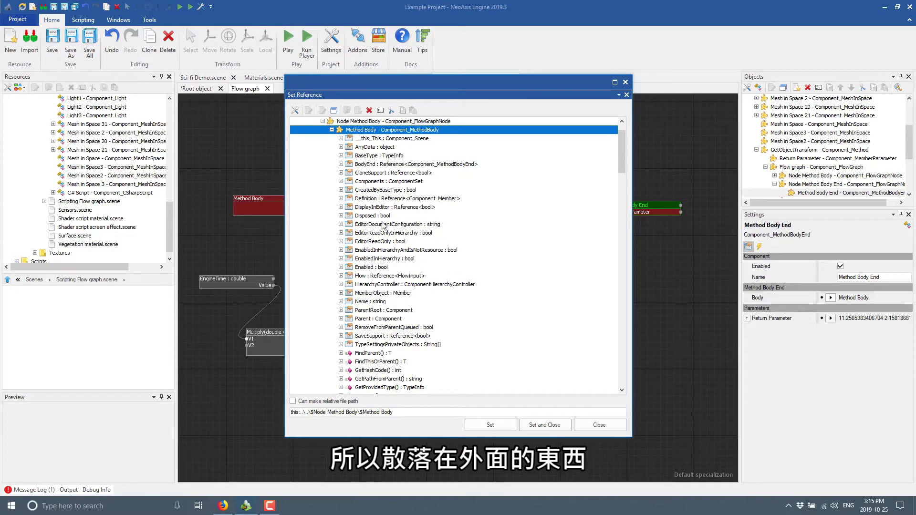
click(589, 427)
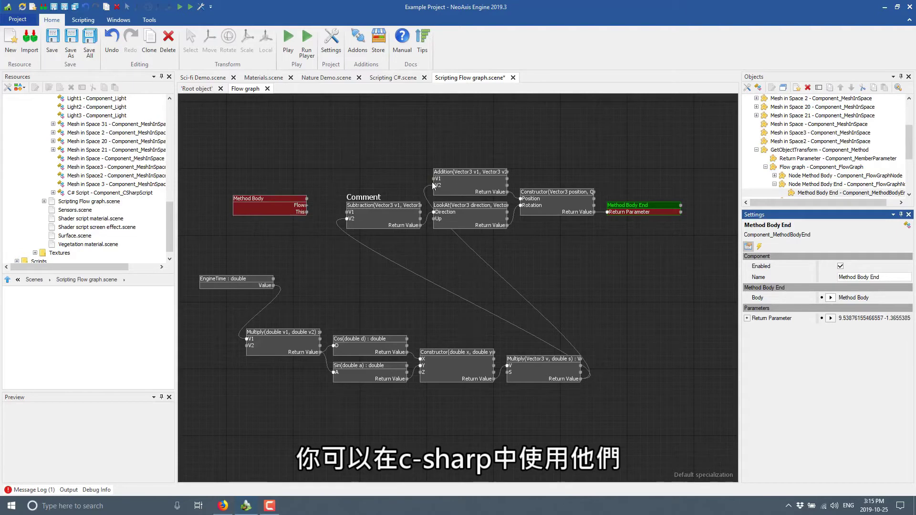
Step: Close Scripting Flow graph.scene and return to the 3D view of Scripting C#.scene
click(513, 78)
click(472, 287)
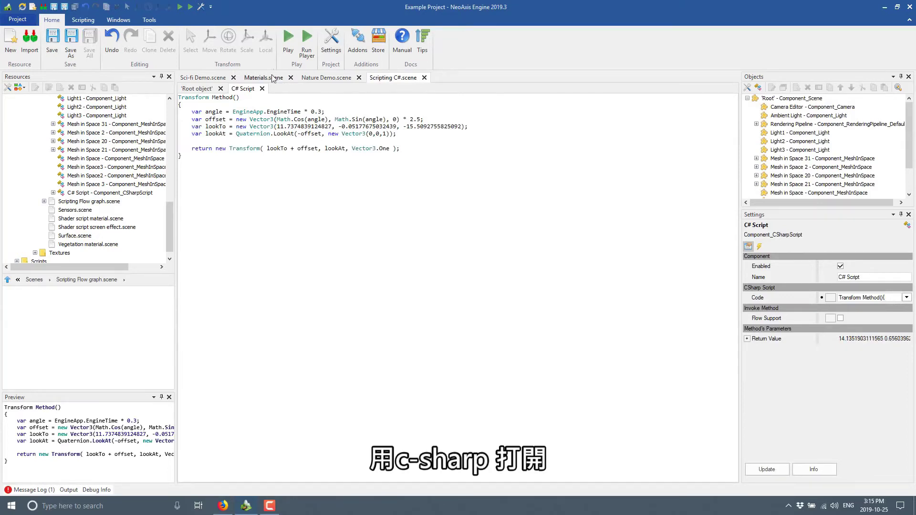
click(203, 89)
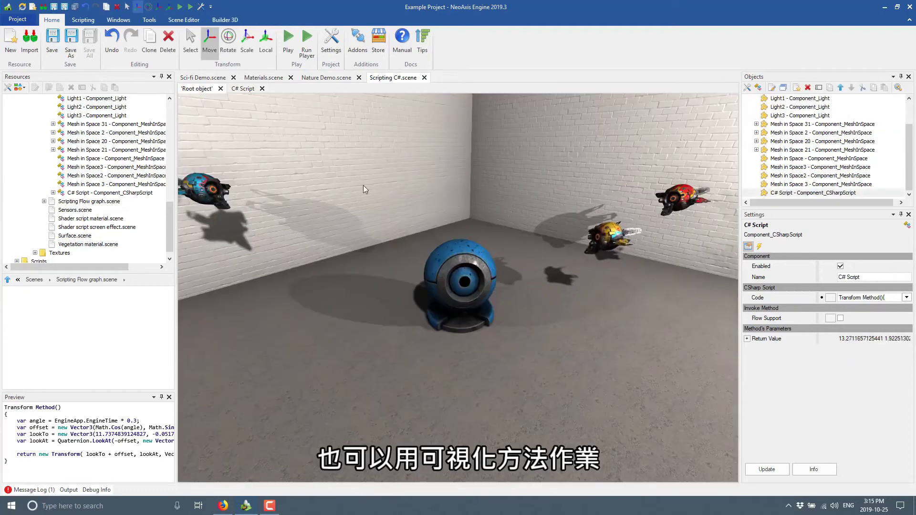
Step: Select the root scene component and look through the events it offers
click(549, 225)
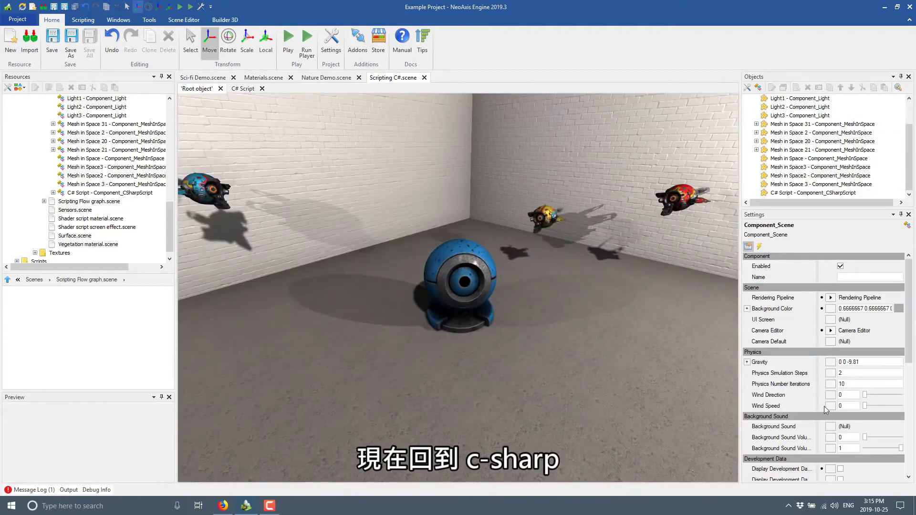
click(759, 247)
scroll(807, 357, down, 10)
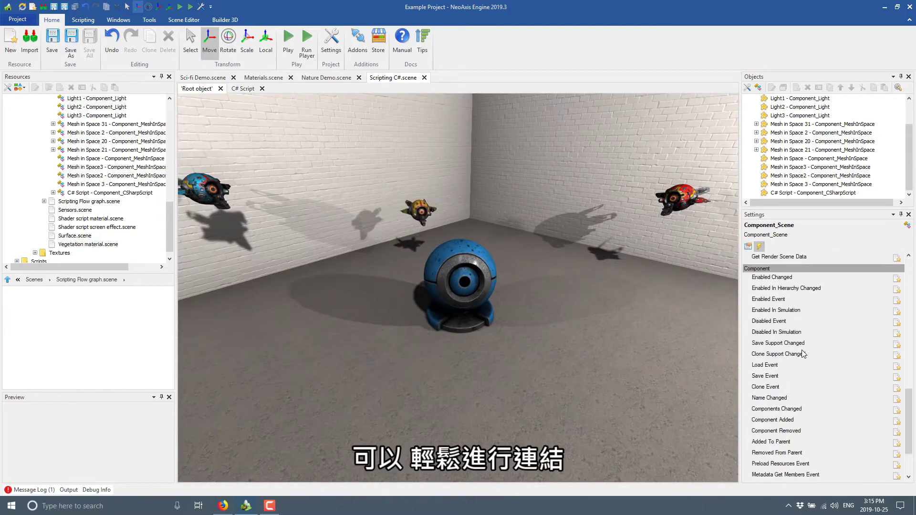
scroll(798, 291, up, 3)
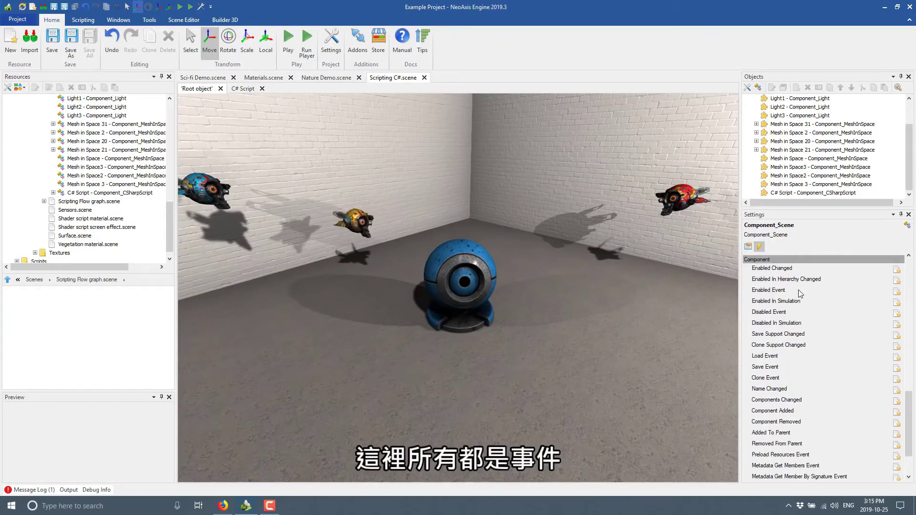
scroll(797, 290, down, 3)
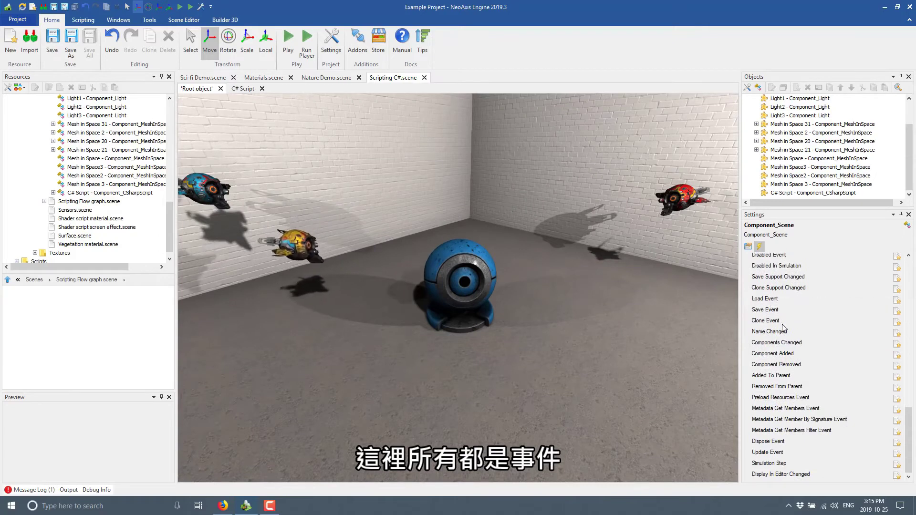
Step: Add a handler for the scene's Name Changed event in a new C# script in this component
click(897, 332)
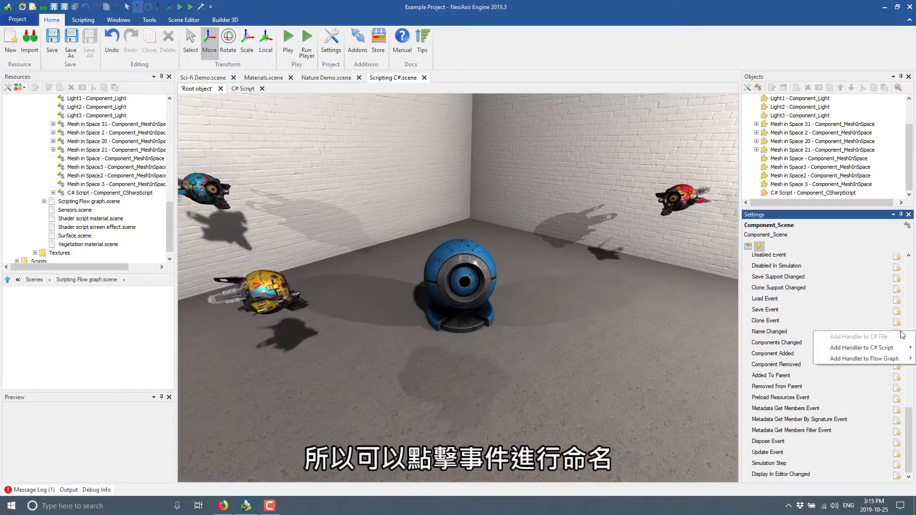
mouse_move(870, 352)
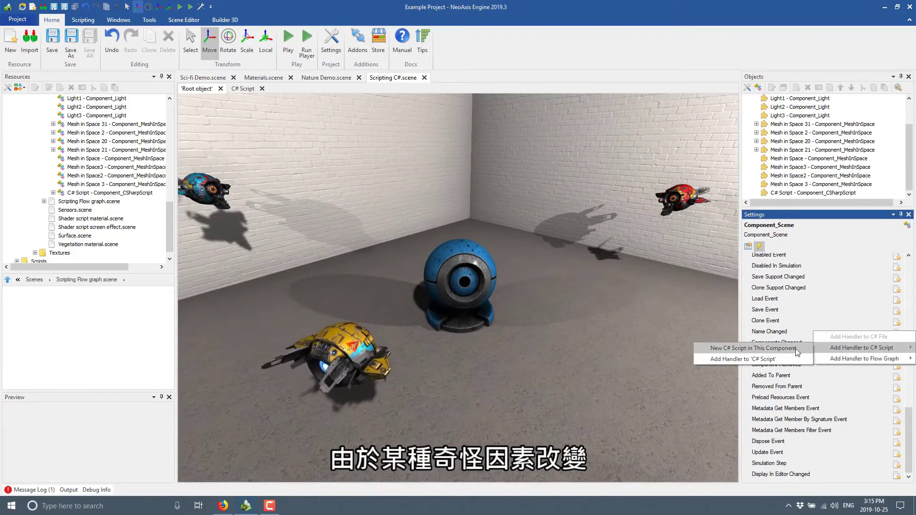
click(761, 351)
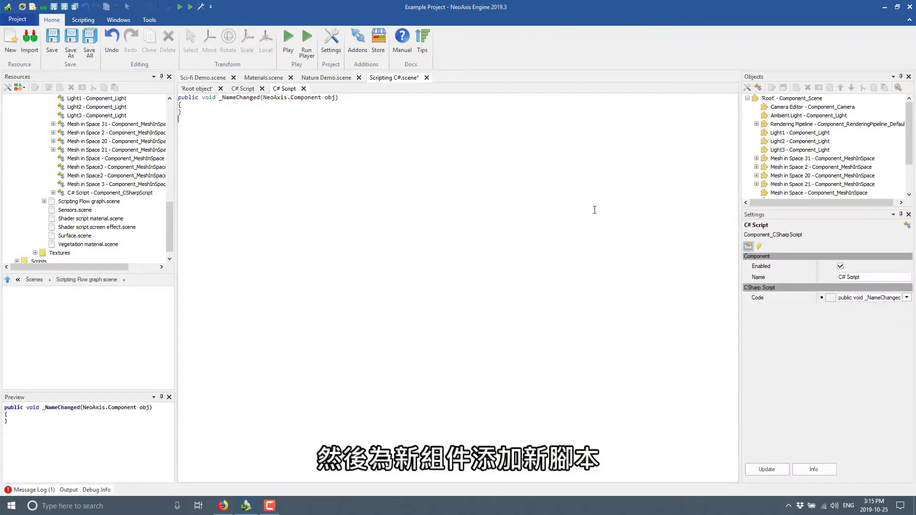
scroll(807, 182, down, 2)
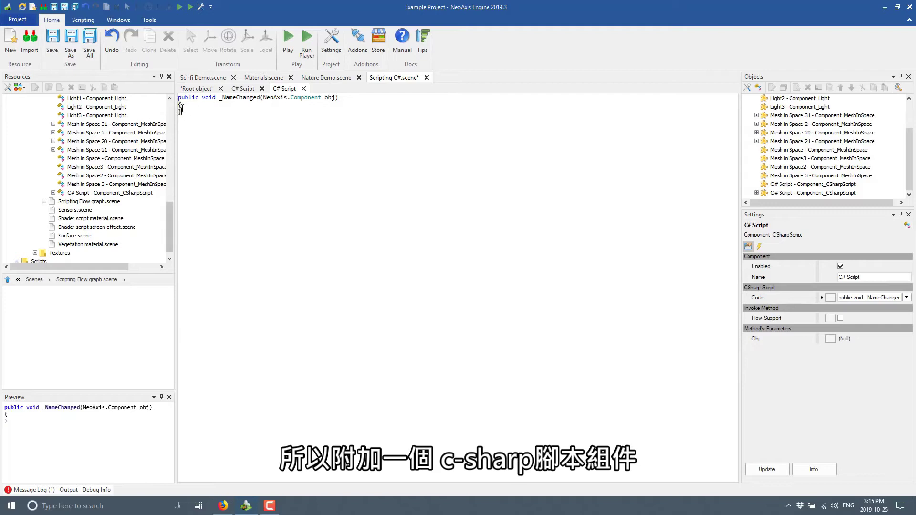
Step: Enter "obj." in the body of the _NameChanged handler, browse its code completion suggestions, and close the new script
text(obj.)
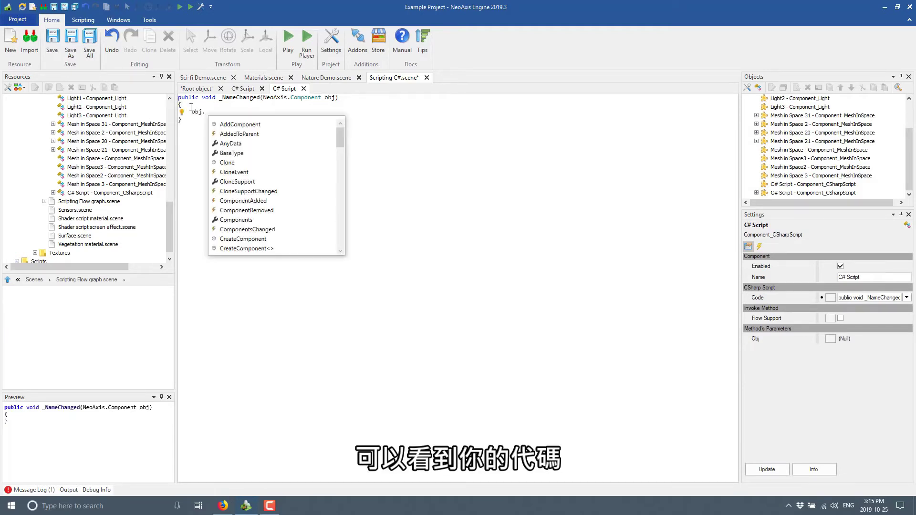
key(Down)
key(Down)
key(Down)
key(Down)
key(Down)
key(Down)
key(Down)
key(Down)
key(Down)
key(Down)
key(Down)
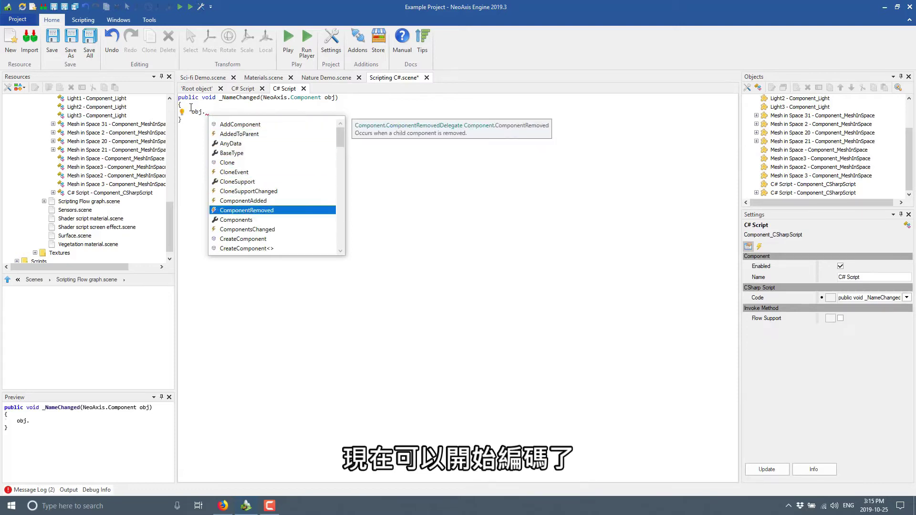
key(Down)
key(Down)
key(Down)
key(Down)
key(Down)
key(Down)
key(Down)
key(Down)
key(Down)
key(Down)
key(Down)
key(Down)
key(Down)
key(Down)
key(Down)
key(Down)
key(Down)
key(Down)
key(Down)
key(Down)
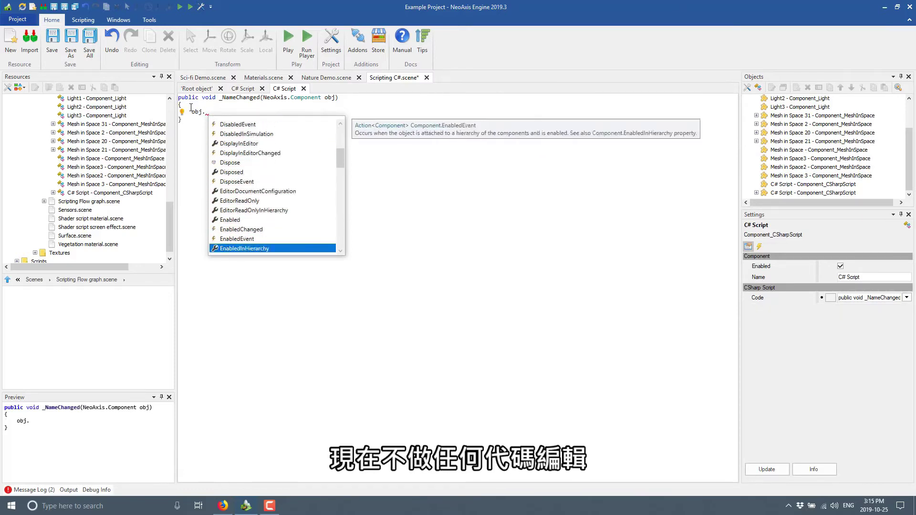
key(Down)
key(Down)
key(Down)
key(Down)
key(Down)
key(Down)
key(Down)
key(Down)
key(Down)
key(Down)
key(Down)
key(Down)
key(Down)
key(Down)
key(Down)
key(Down)
key(Down)
key(Down)
key(Down)
key(Down)
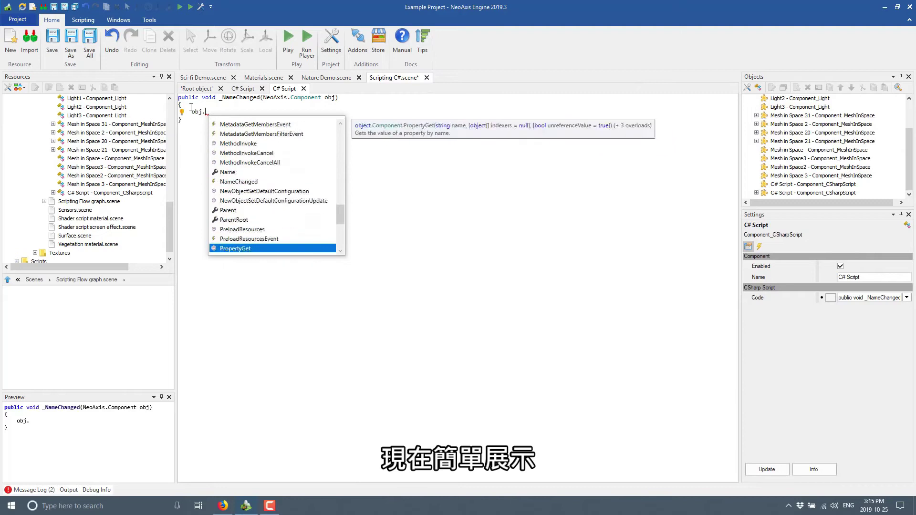
key(Down)
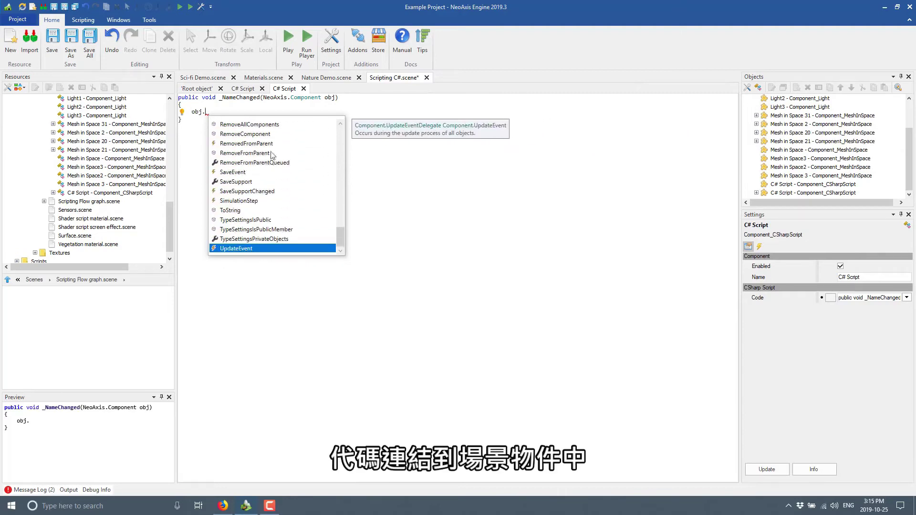
key(Escape)
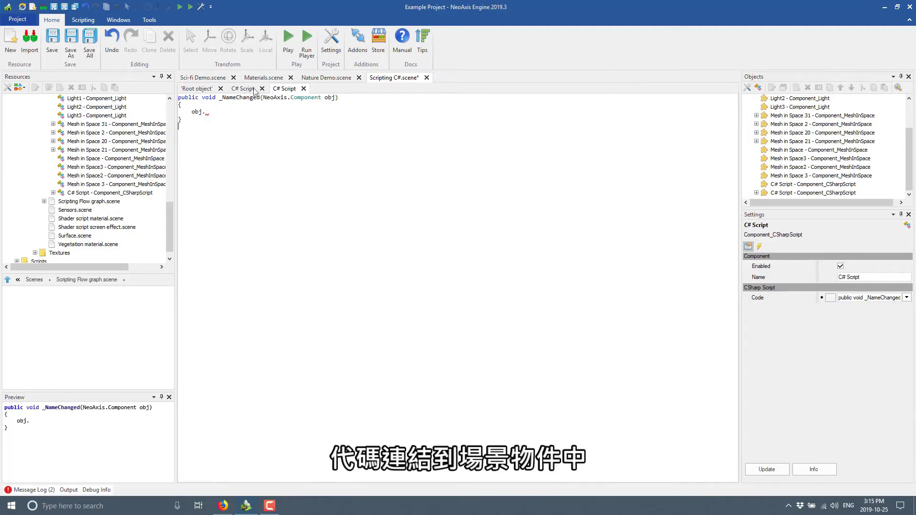
click(303, 88)
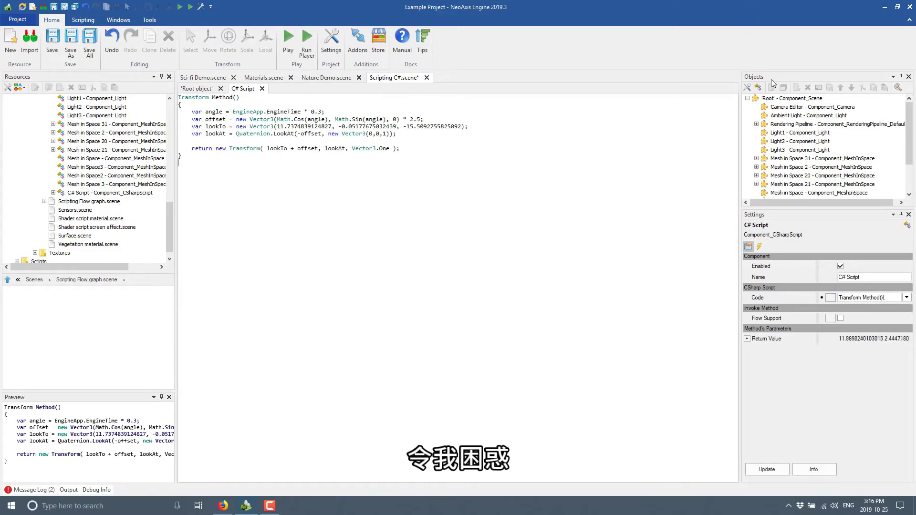
Step: Review the object types that can be created under the root scene component and add a Rigid Body from the physics types
right_click(781, 99)
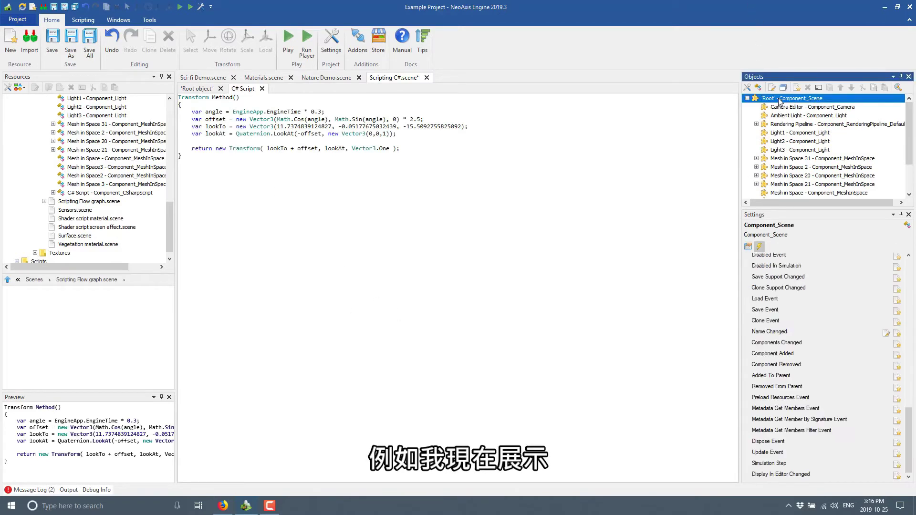
mouse_move(827, 128)
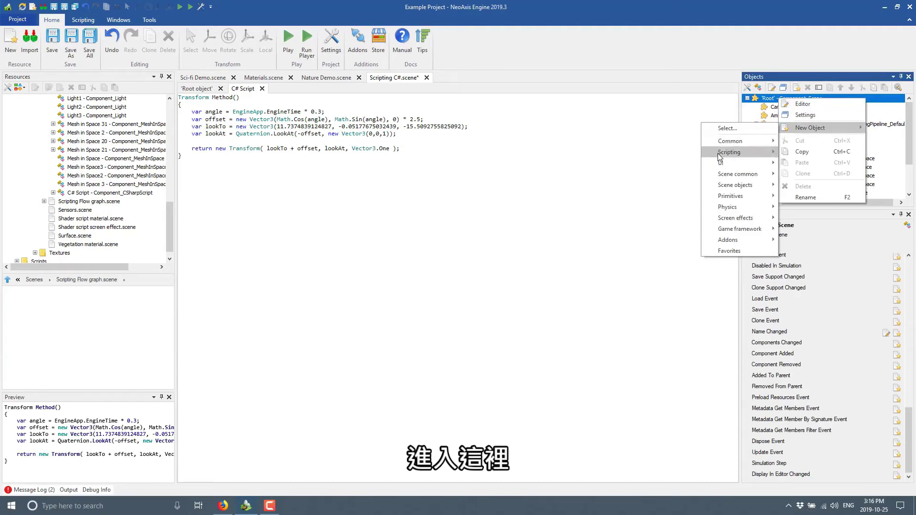
mouse_move(719, 154)
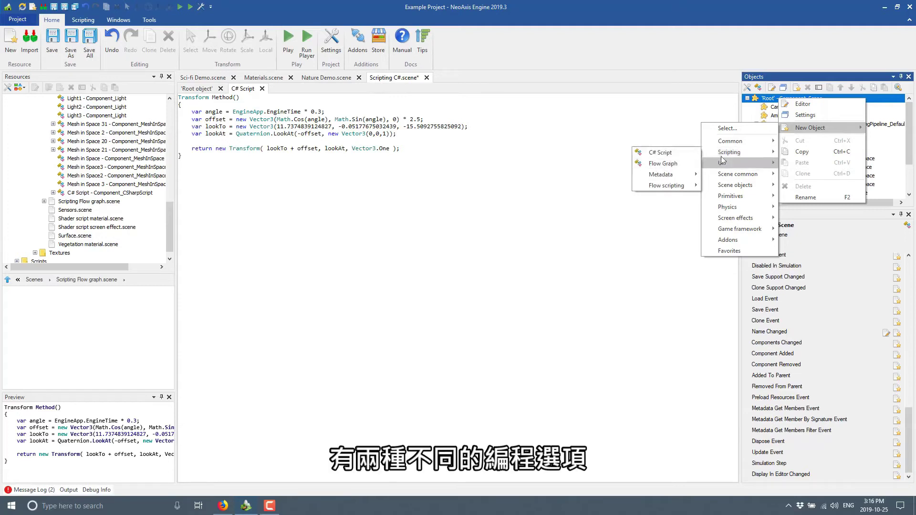
mouse_move(742, 162)
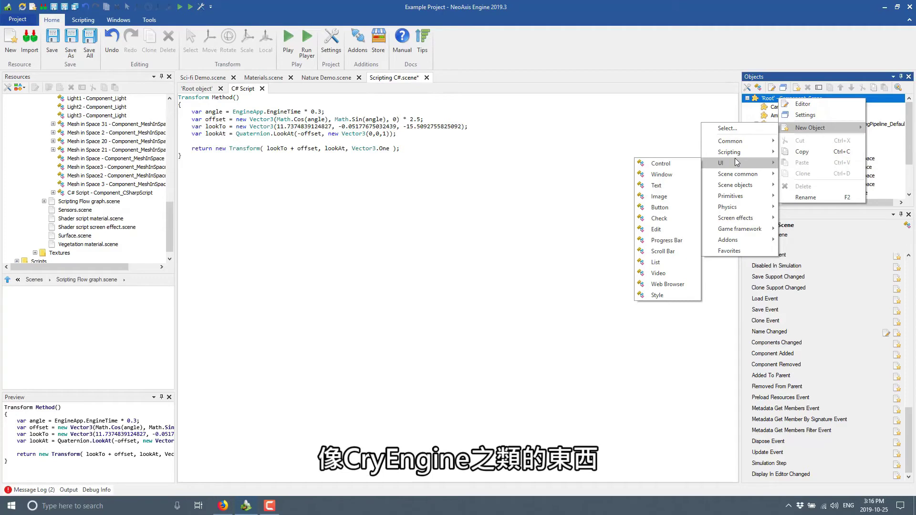
mouse_move(738, 184)
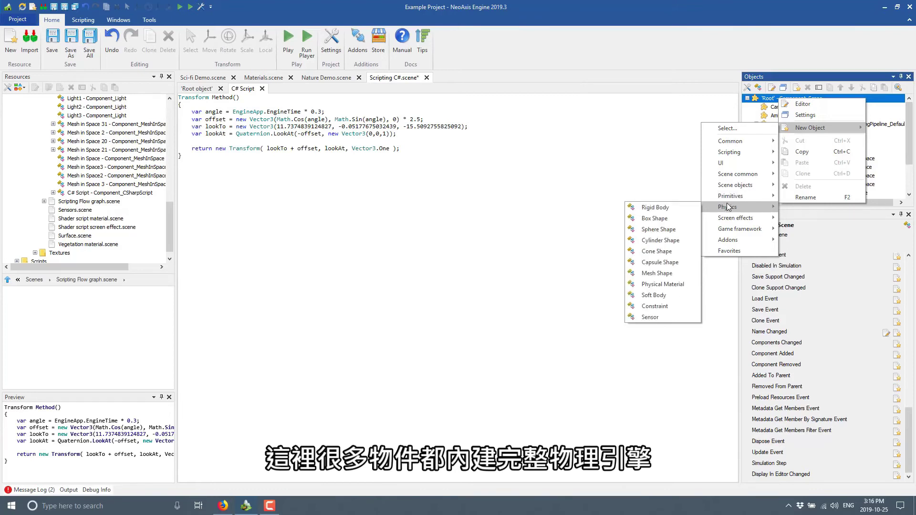
click(659, 207)
key(Return)
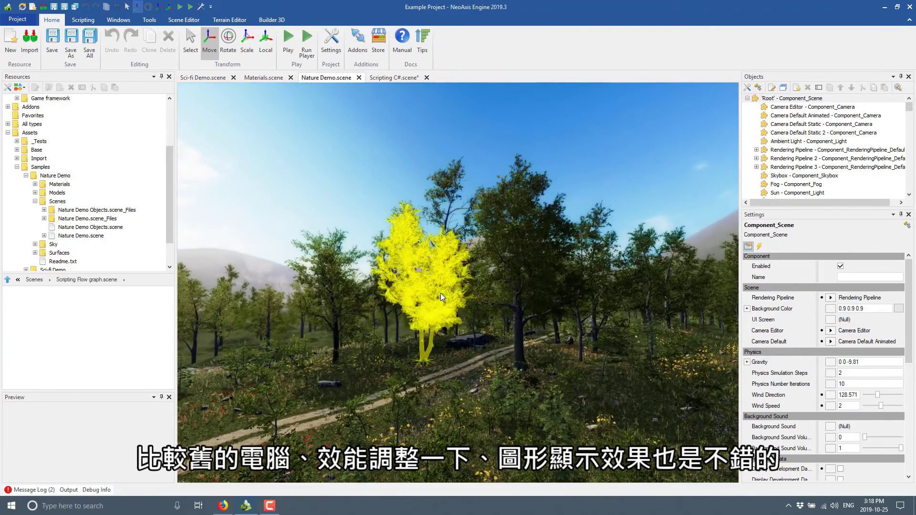
Step: In Nature Demo.scene, select the small poplar tree beside the path and show the Builder 3D modelling tools
click(318, 291)
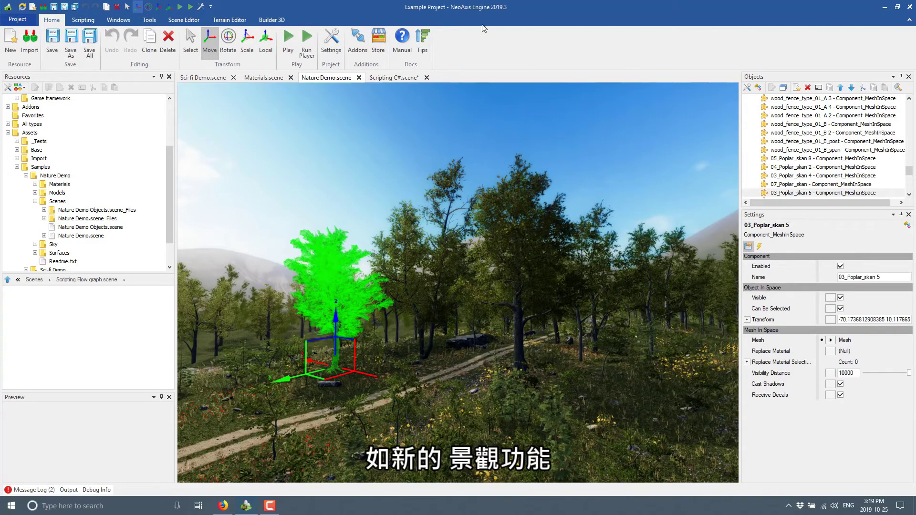
right_drag(543, 329, 568, 330)
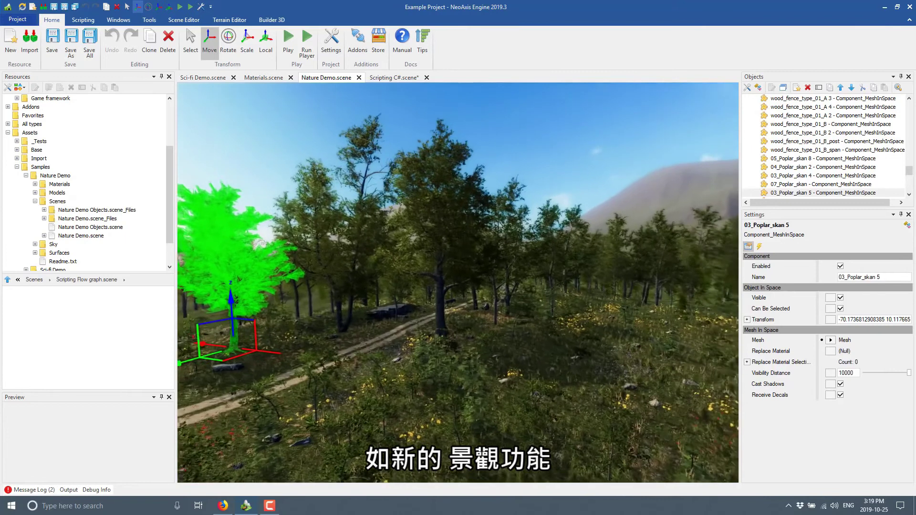
click(275, 20)
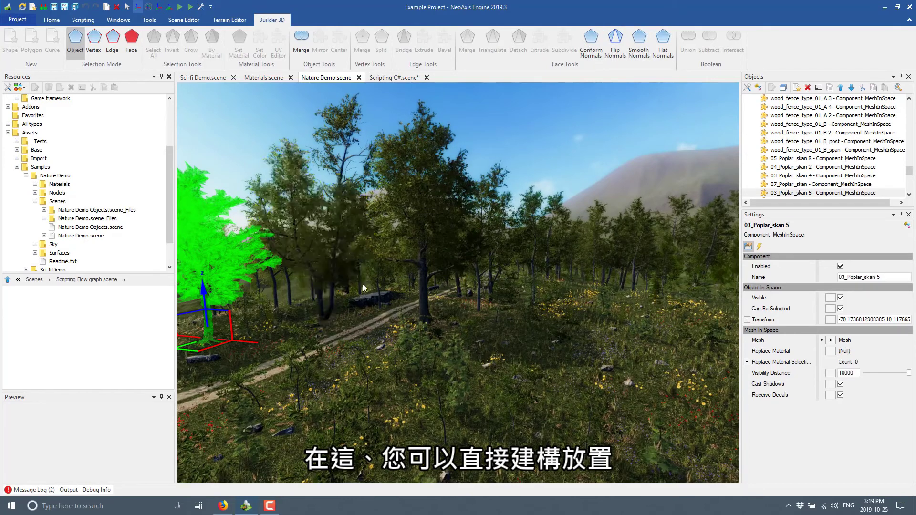
right_drag(561, 312, 269, 197)
key(w)
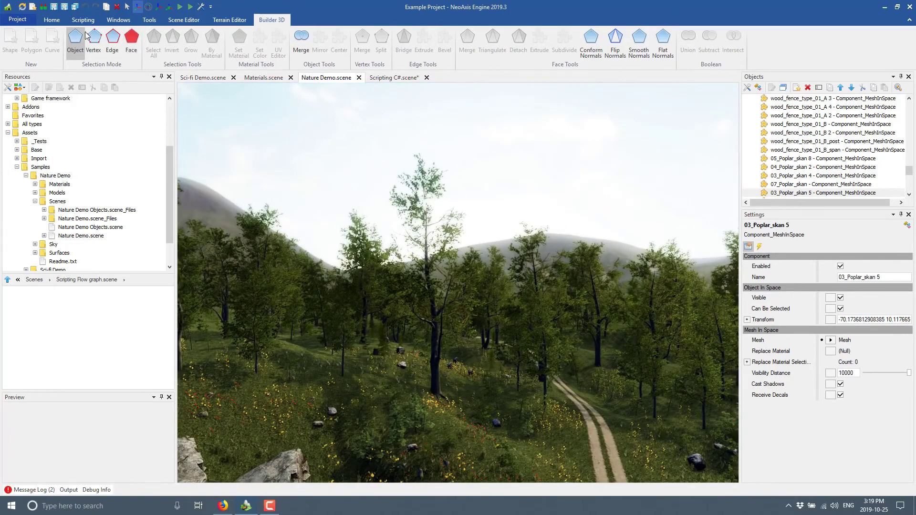
Step: Try the vertex, edge and face selection modes on the selected poplar tree and return to object selection
click(100, 45)
click(114, 45)
click(130, 45)
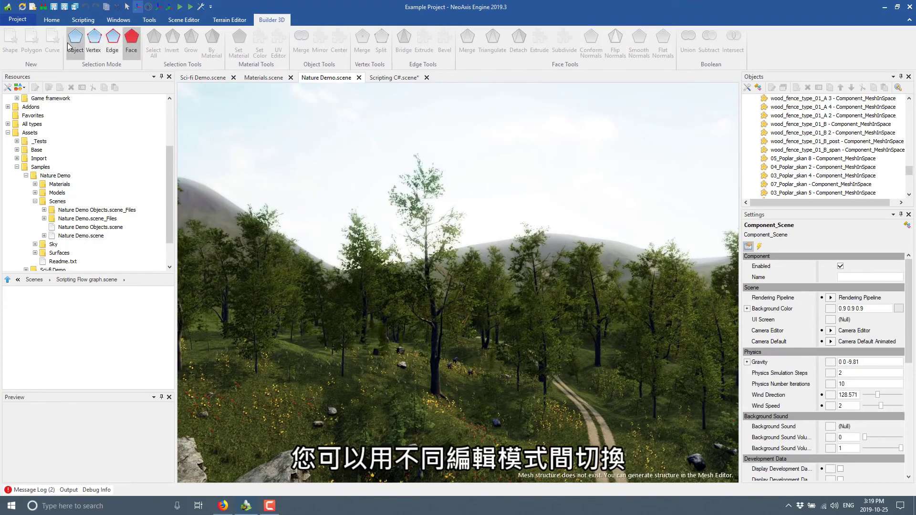
click(77, 45)
Step: Raise the terrain on the grass beside the red cabin's porch steps with the Terrain Editor's circular brush
right_drag(554, 230, 429, 239)
right_drag(676, 308, 842, 313)
key(w)
key(w)
key(w)
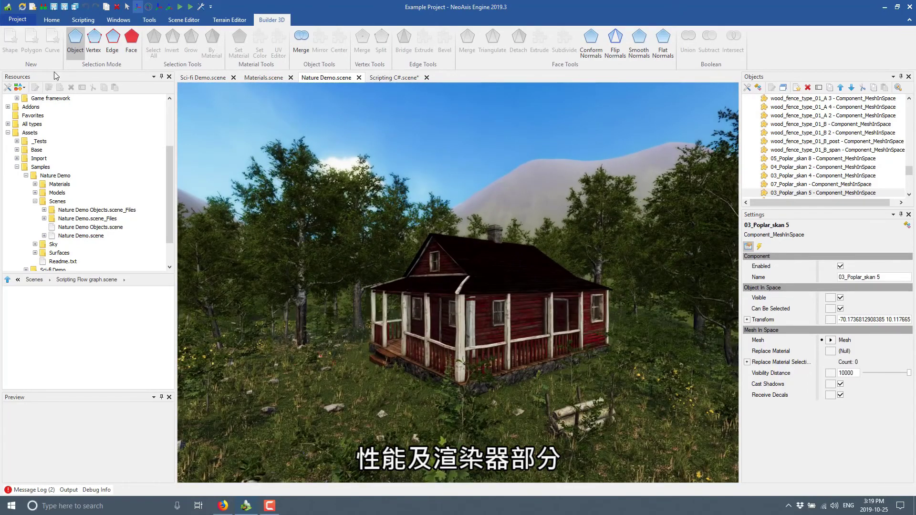
click(190, 22)
click(217, 23)
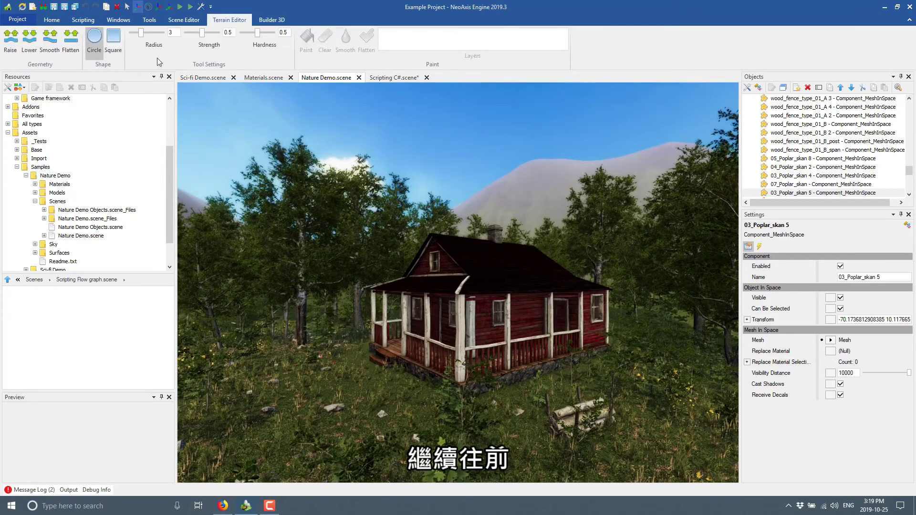
click(10, 42)
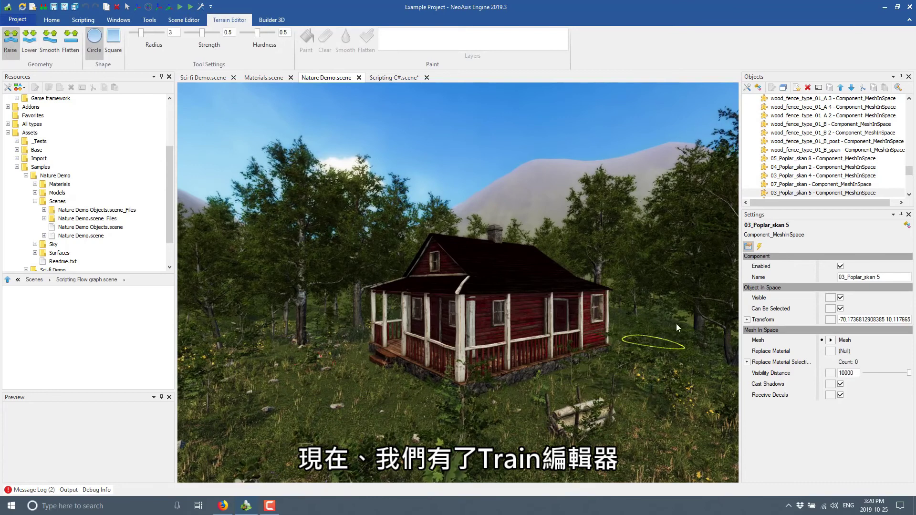
scroll(660, 390, up, 2)
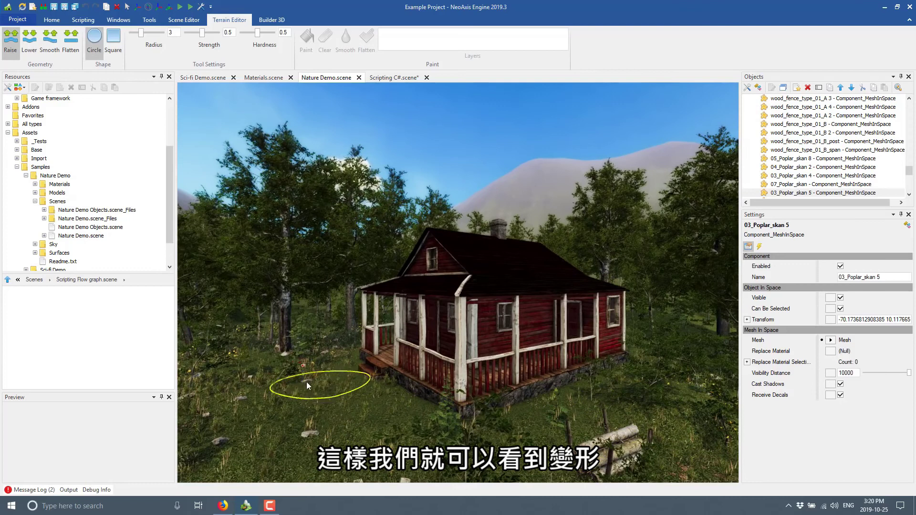
click(255, 369)
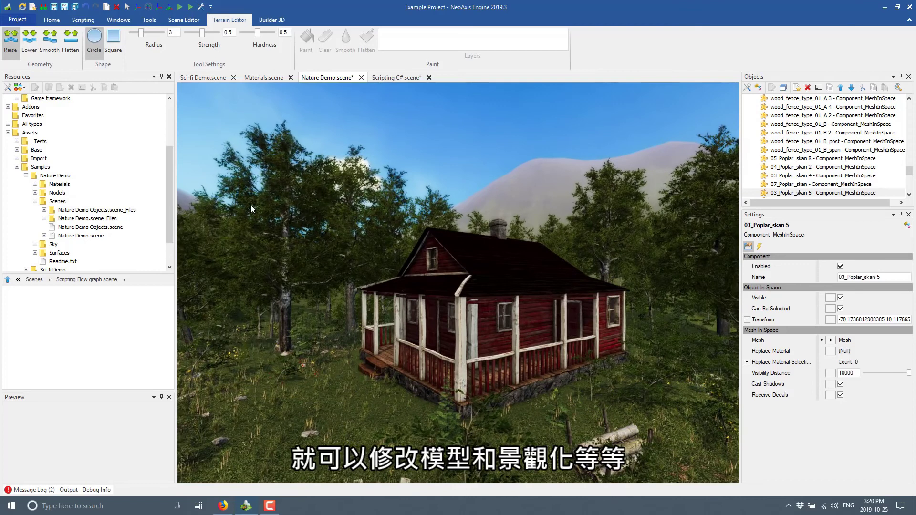